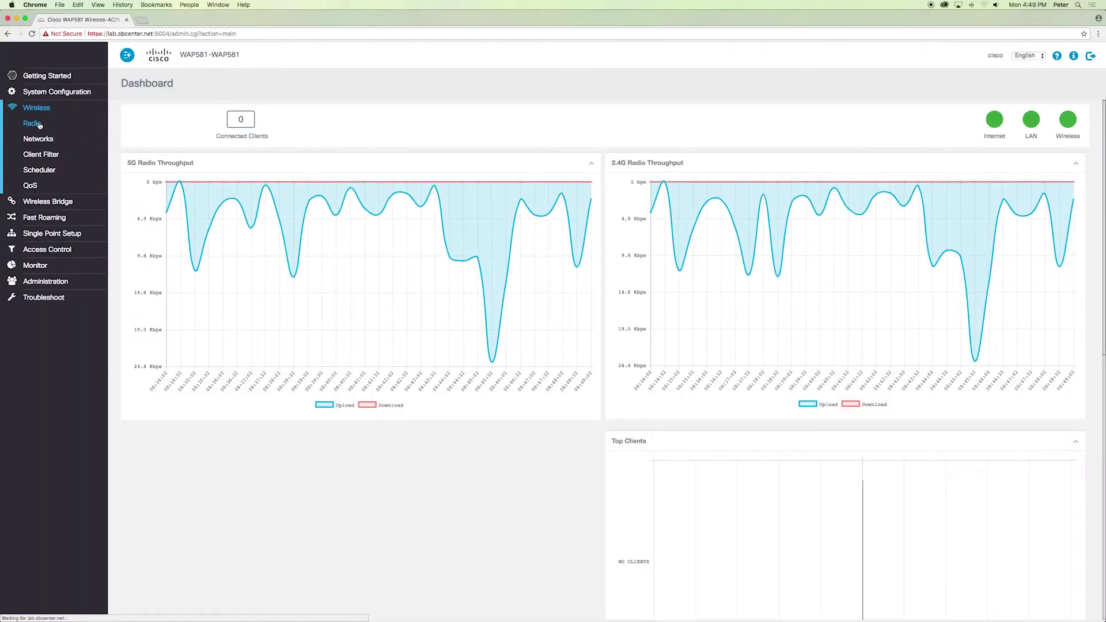
Go to Wireless > Radio to show the Radio settings page.
click(38, 124)
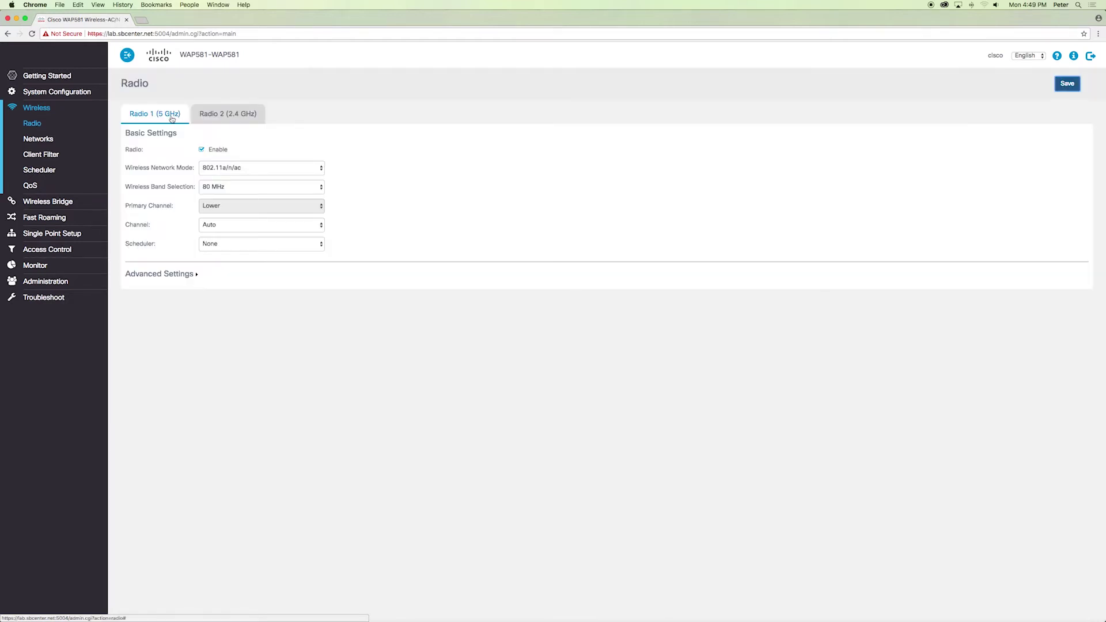
Look at Radio 2 (2.4 GHz), return to Radio 1 (5 GHz), and toggle Enable off and back on.
click(213, 117)
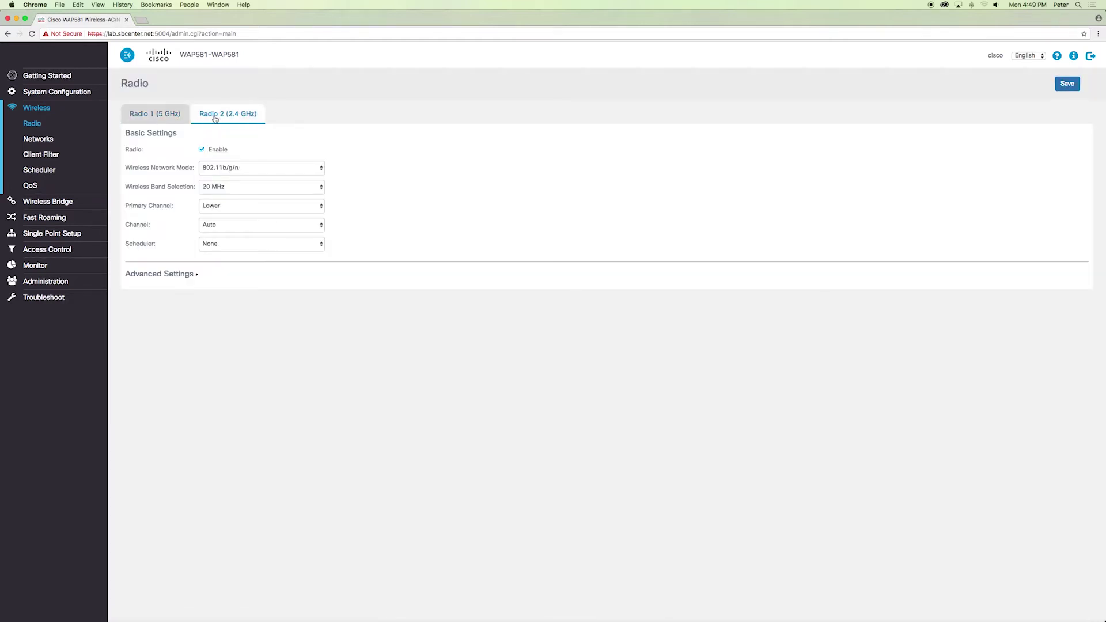
click(175, 118)
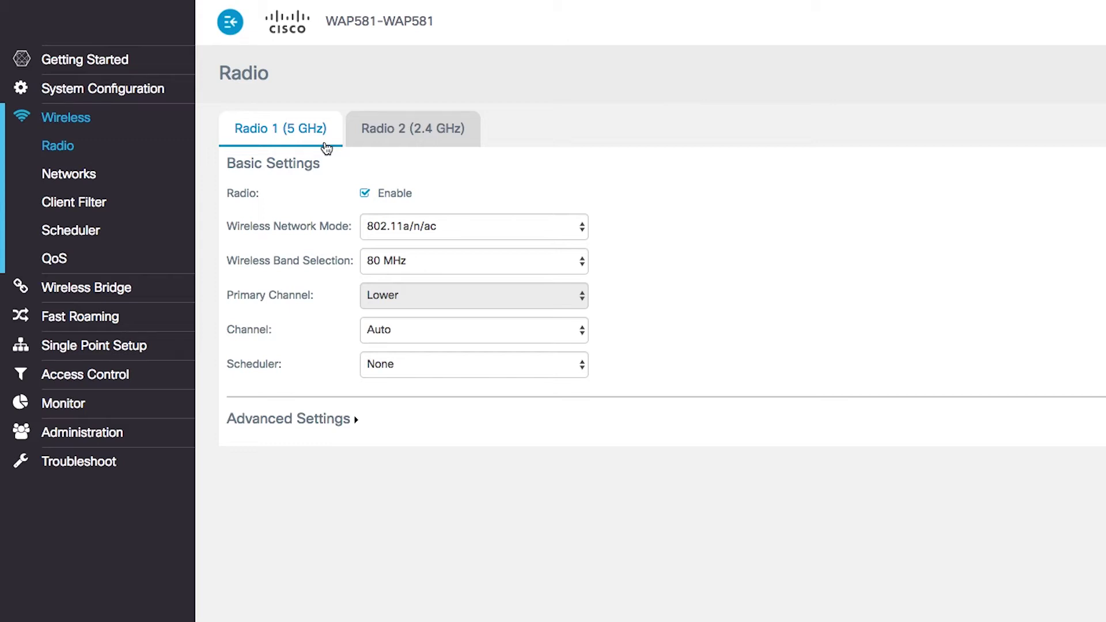
click(364, 194)
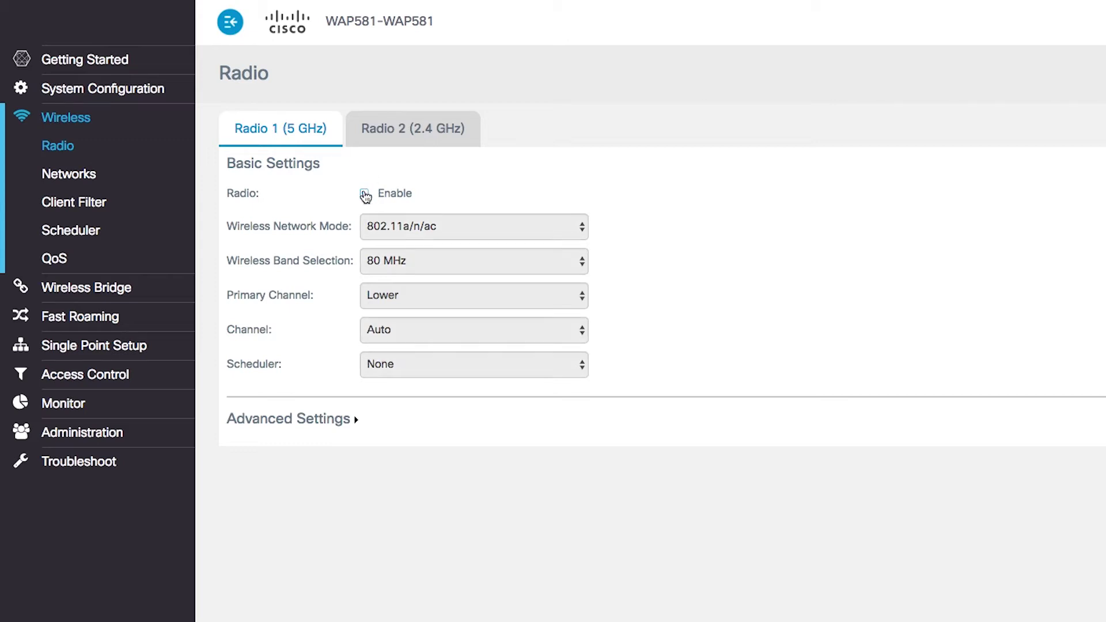
click(364, 194)
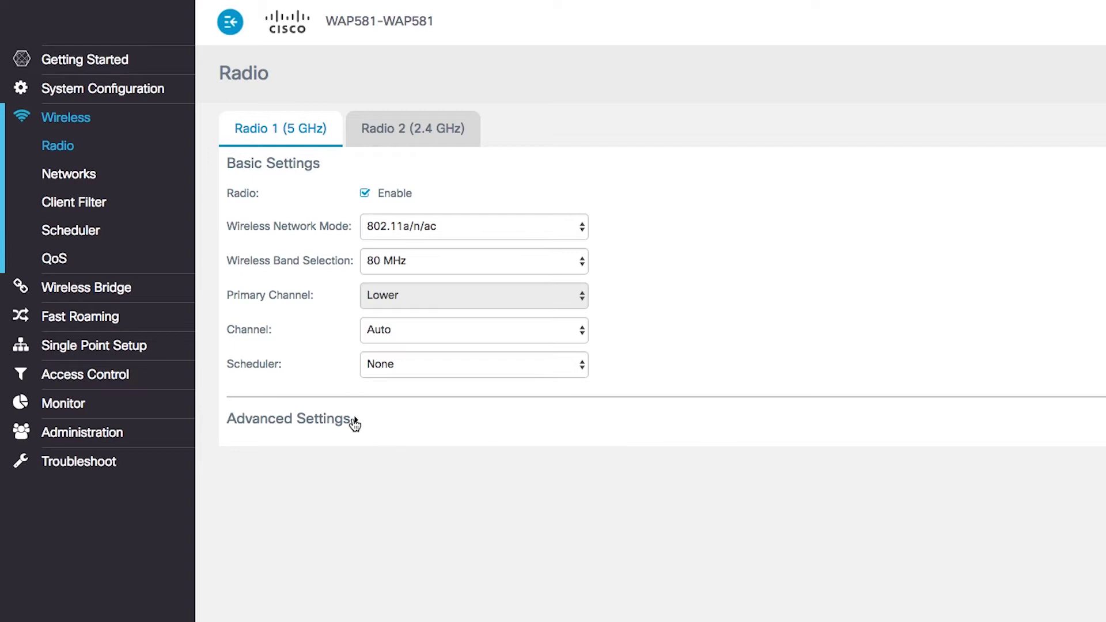
click(354, 422)
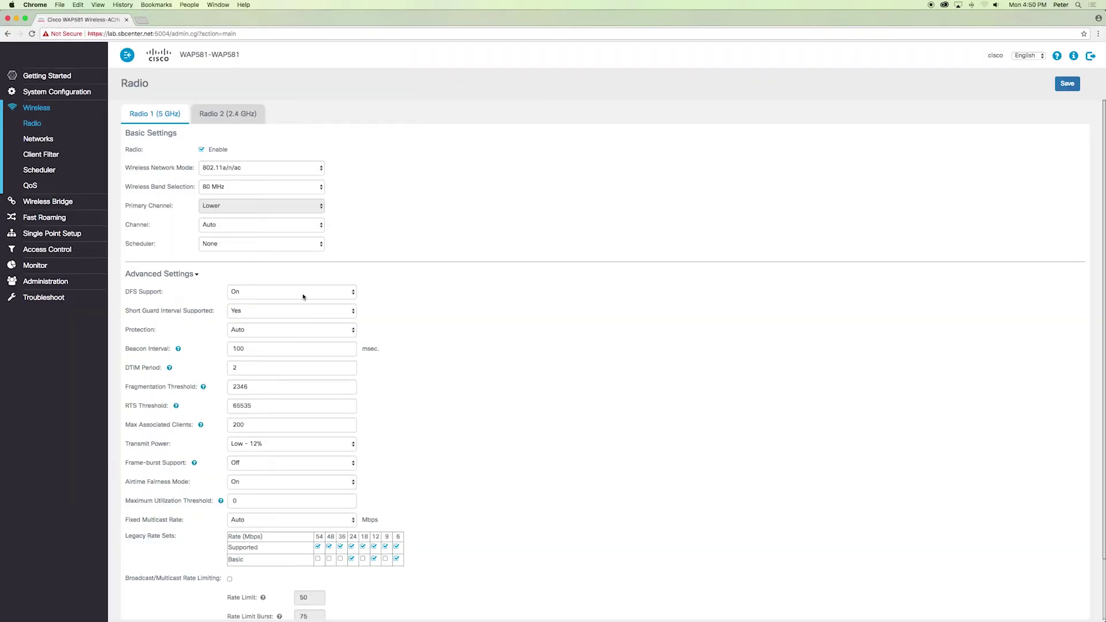
click(351, 292)
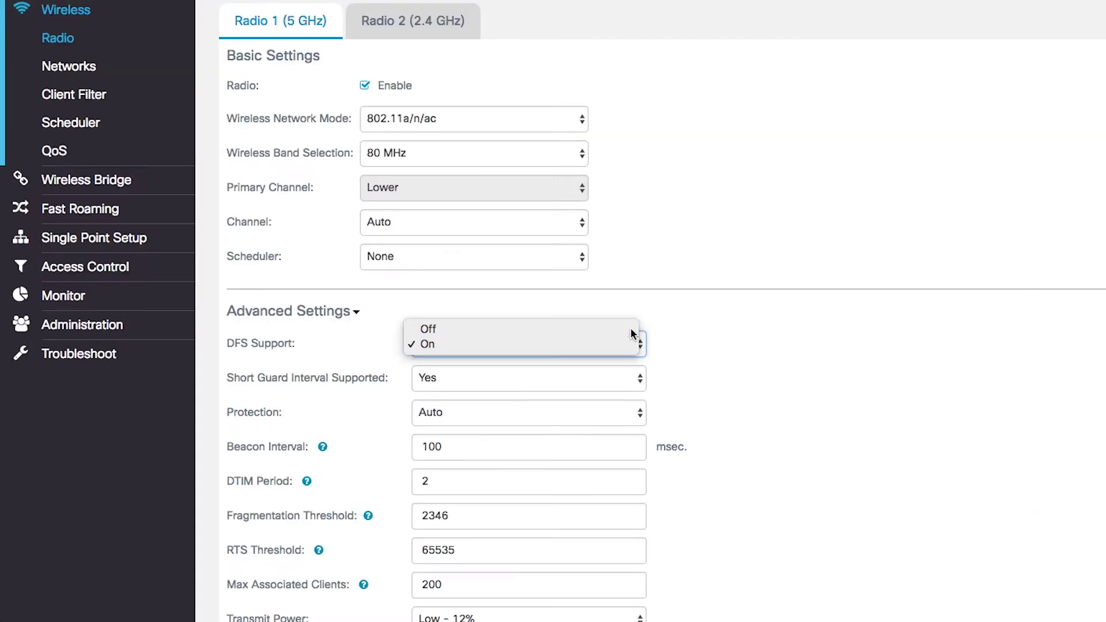
click(348, 282)
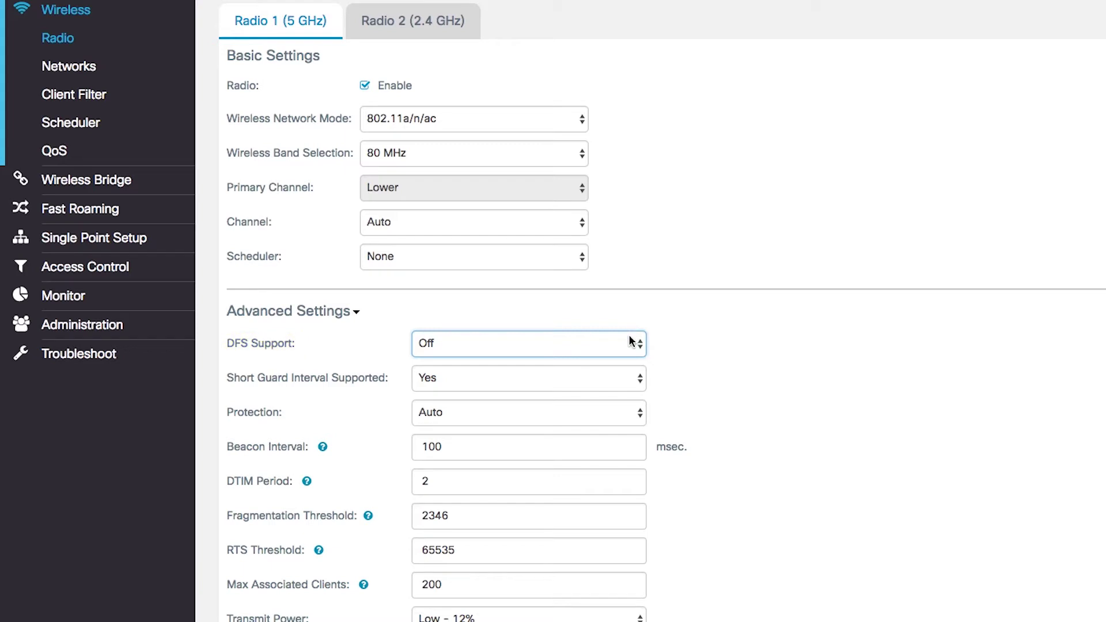
click(628, 335)
click(618, 359)
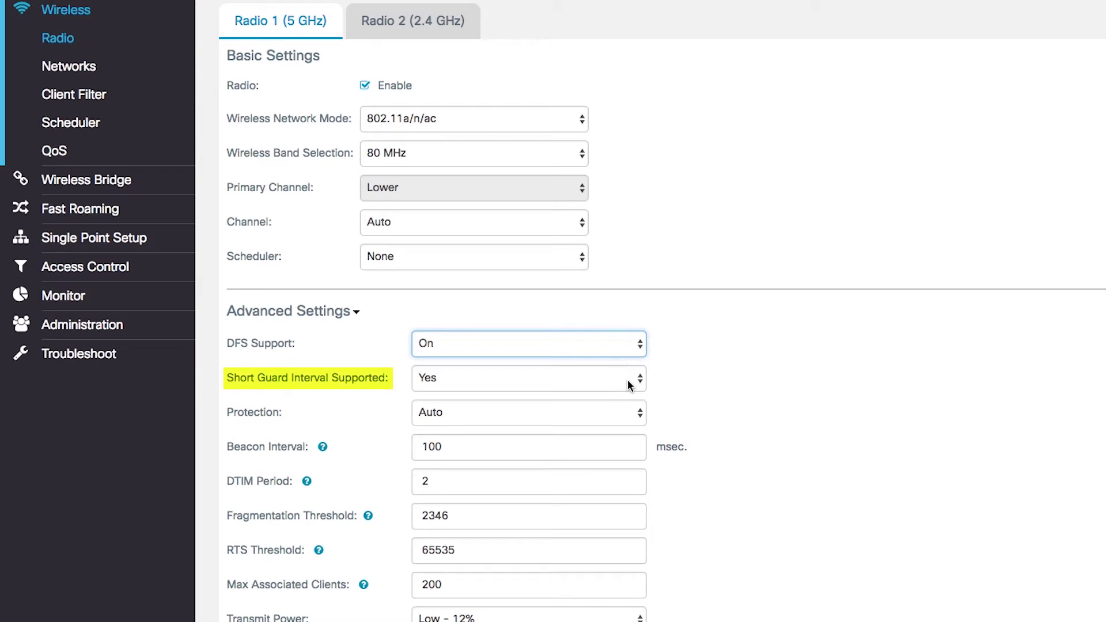
click(627, 379)
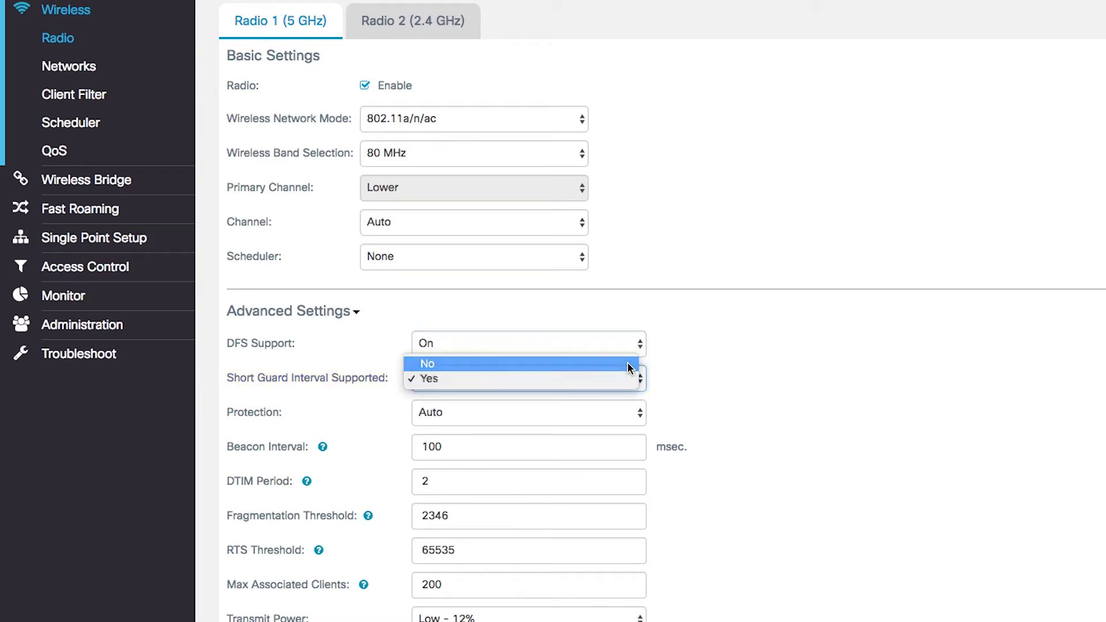
click(627, 363)
click(629, 381)
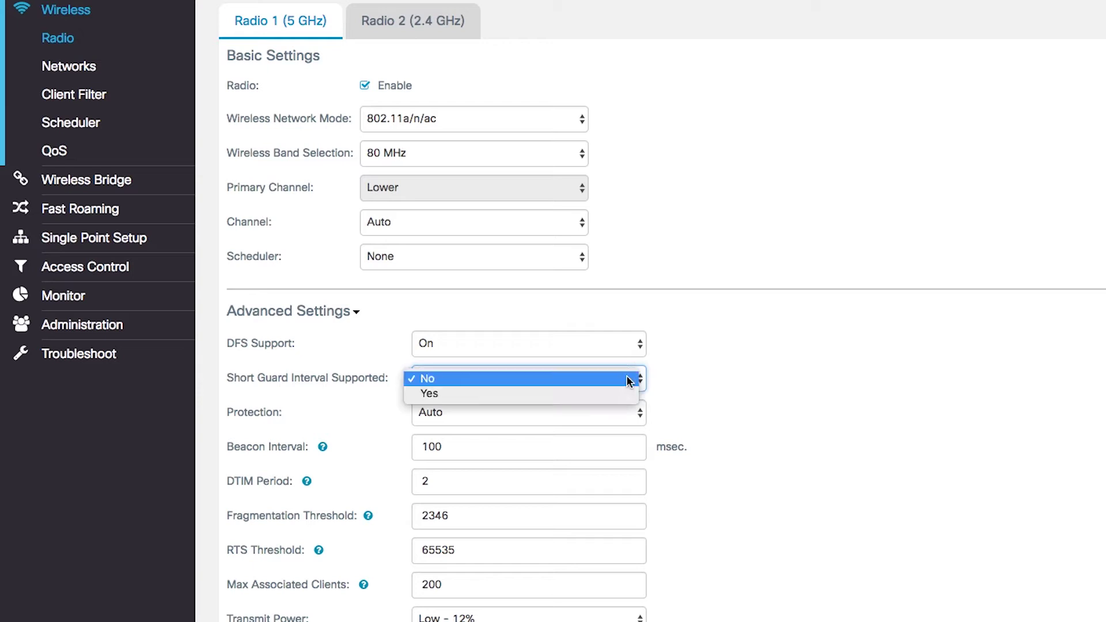
click(618, 395)
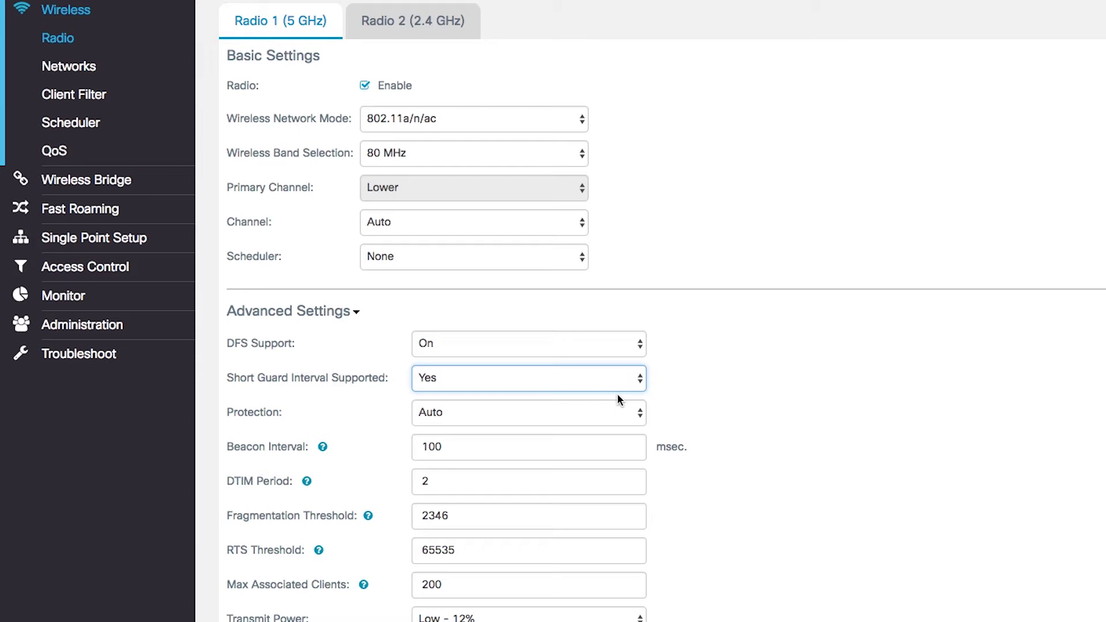
click(621, 413)
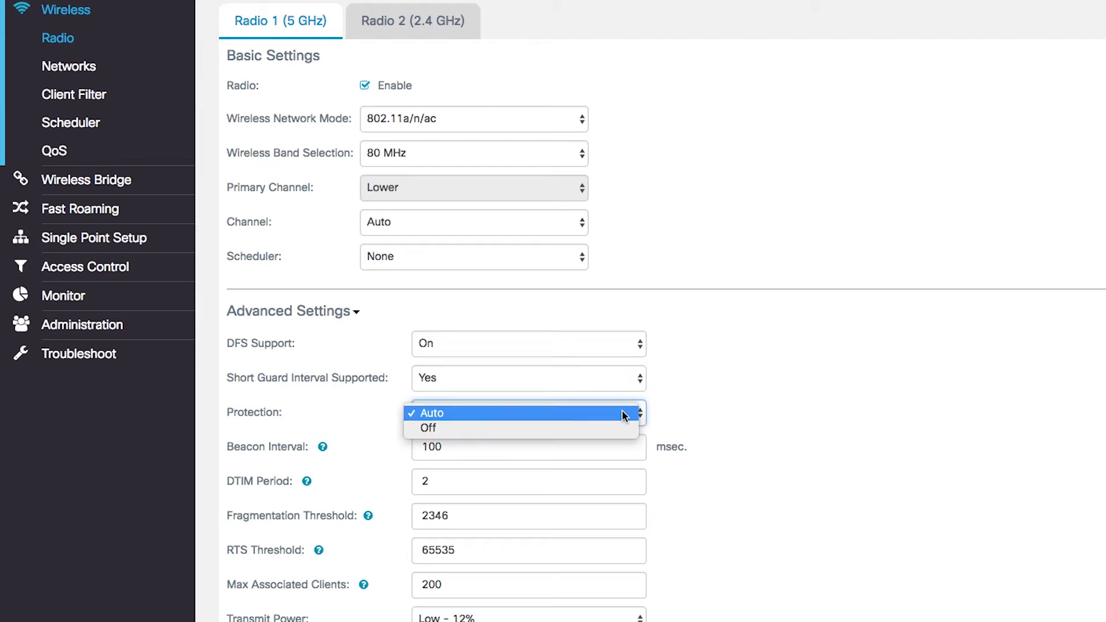
click(619, 427)
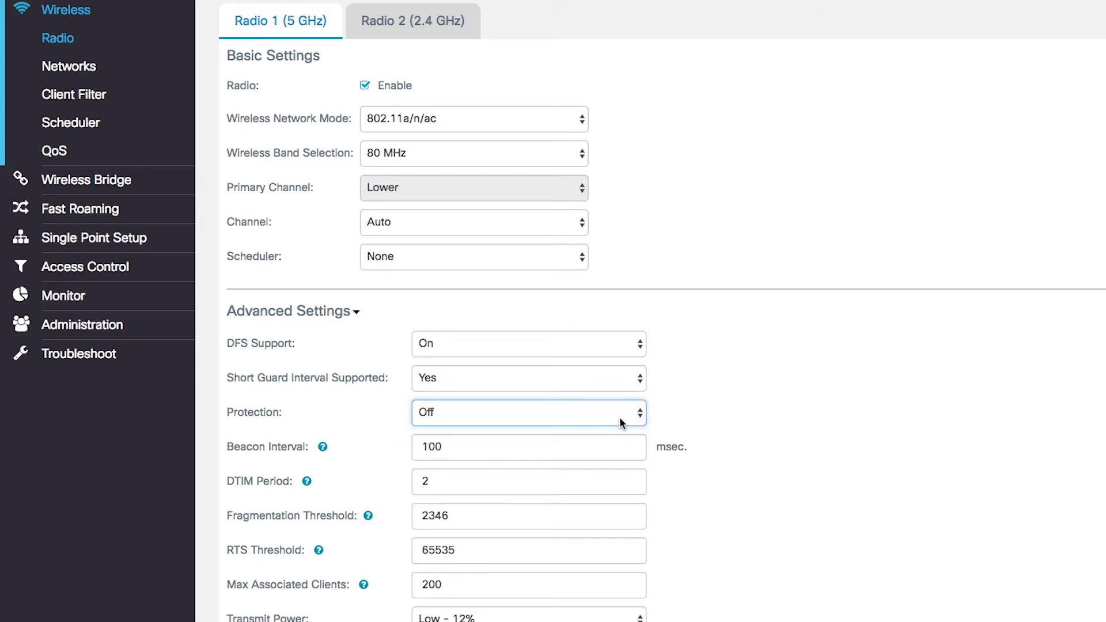
click(621, 424)
click(626, 397)
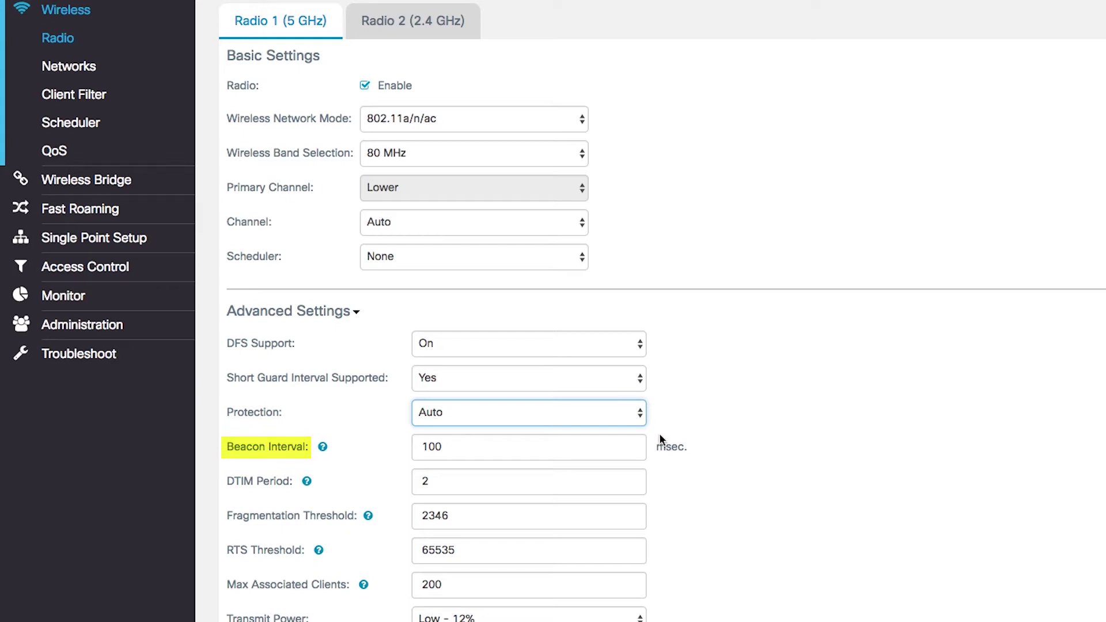
scroll(708, 466, down, 3)
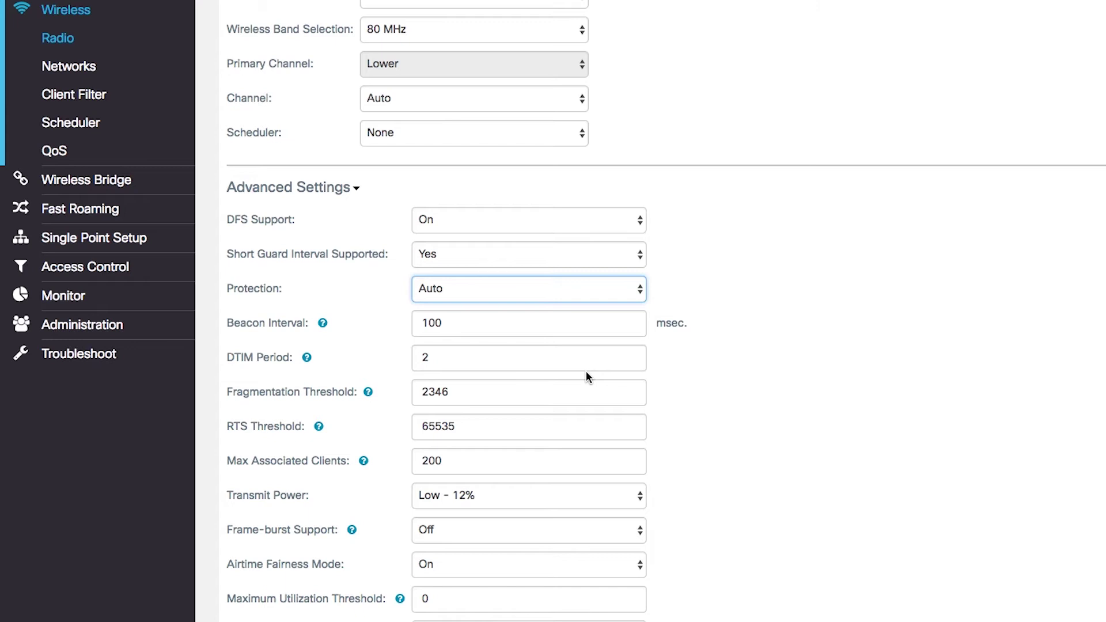
scroll(509, 515, up, 1)
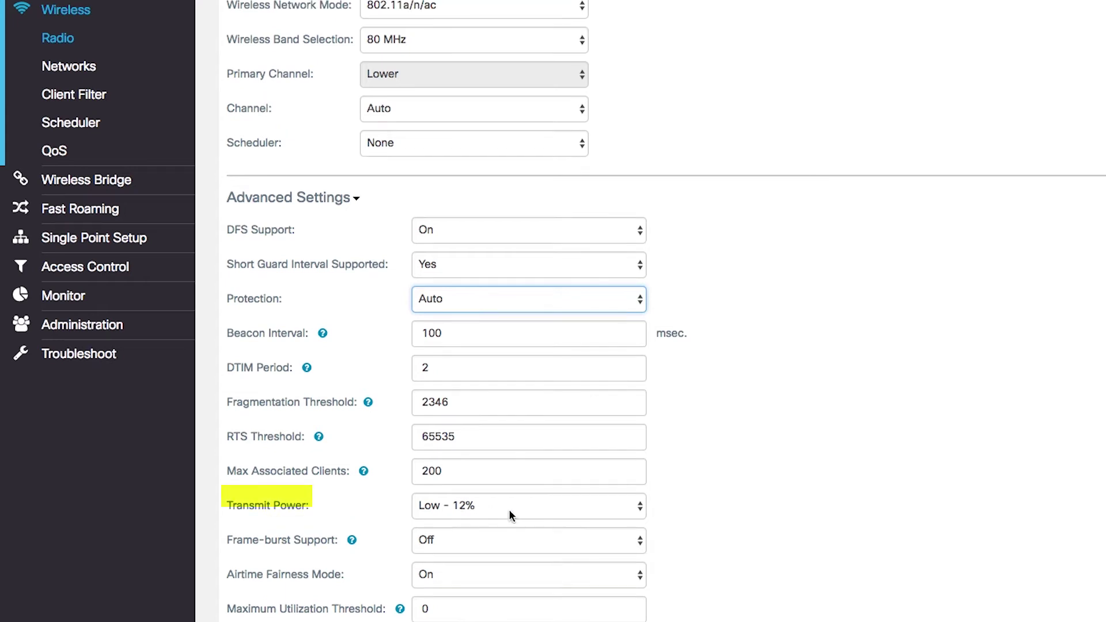
scroll(548, 509, down, 1)
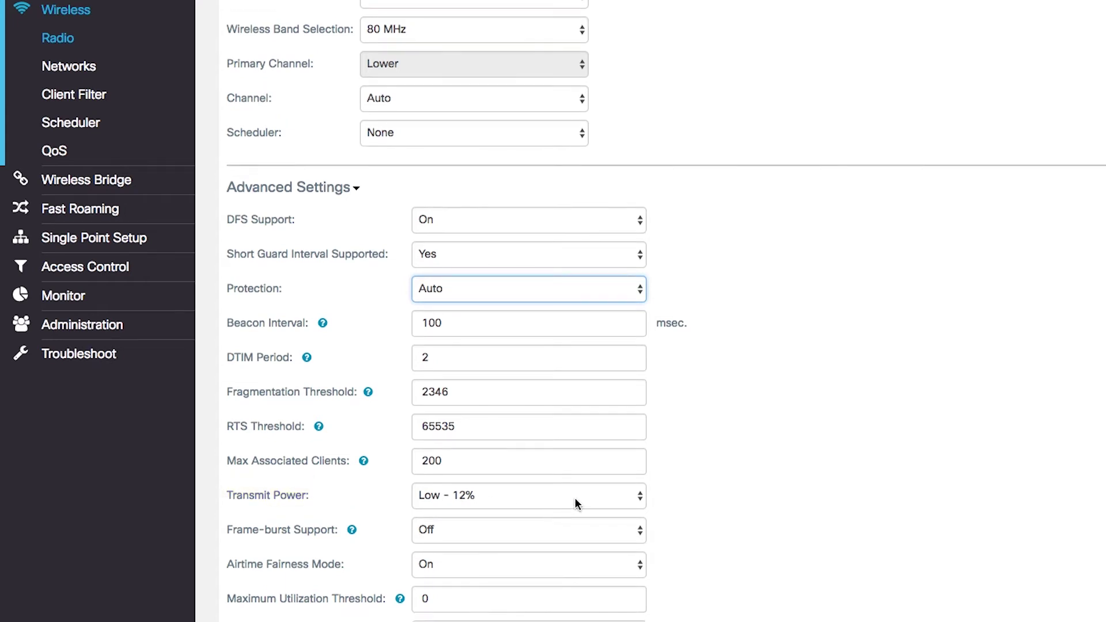
click(575, 499)
key(Escape)
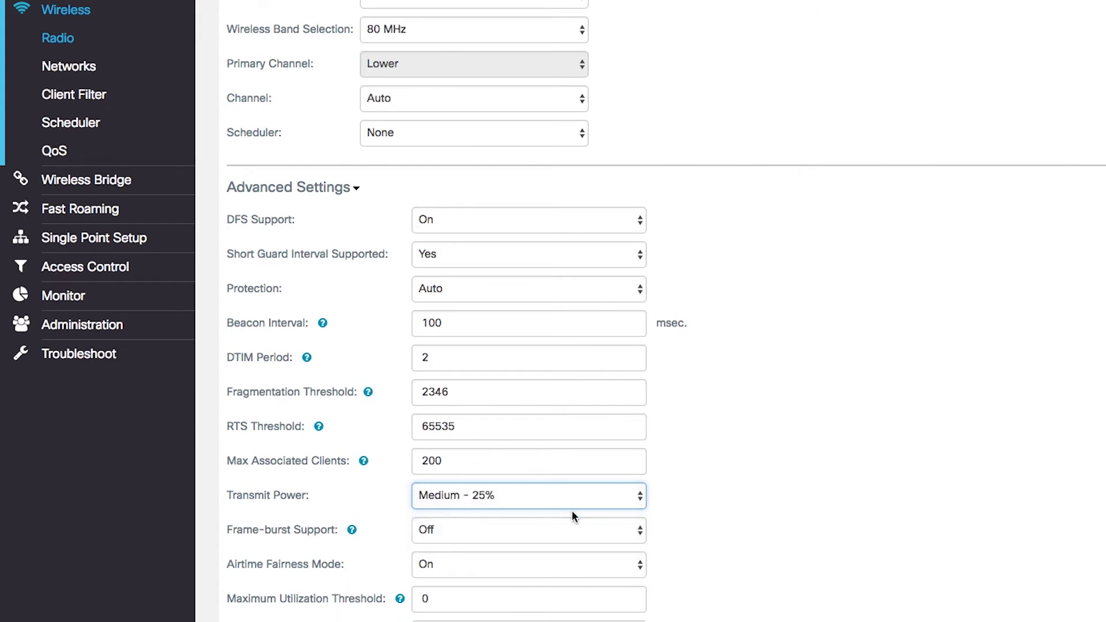
click(574, 500)
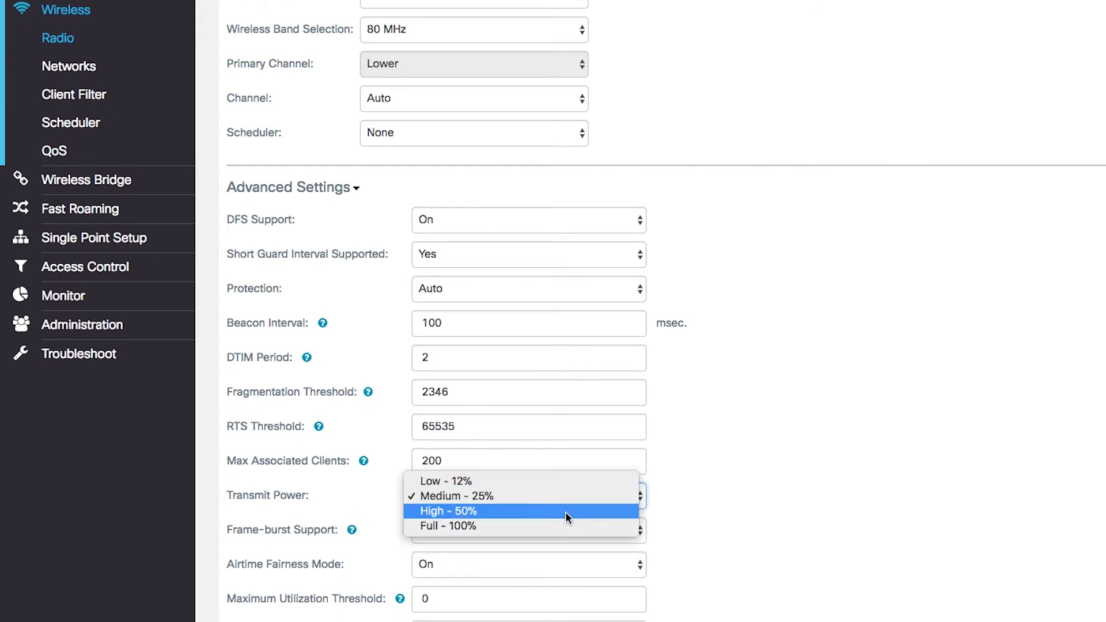
click(565, 512)
click(572, 501)
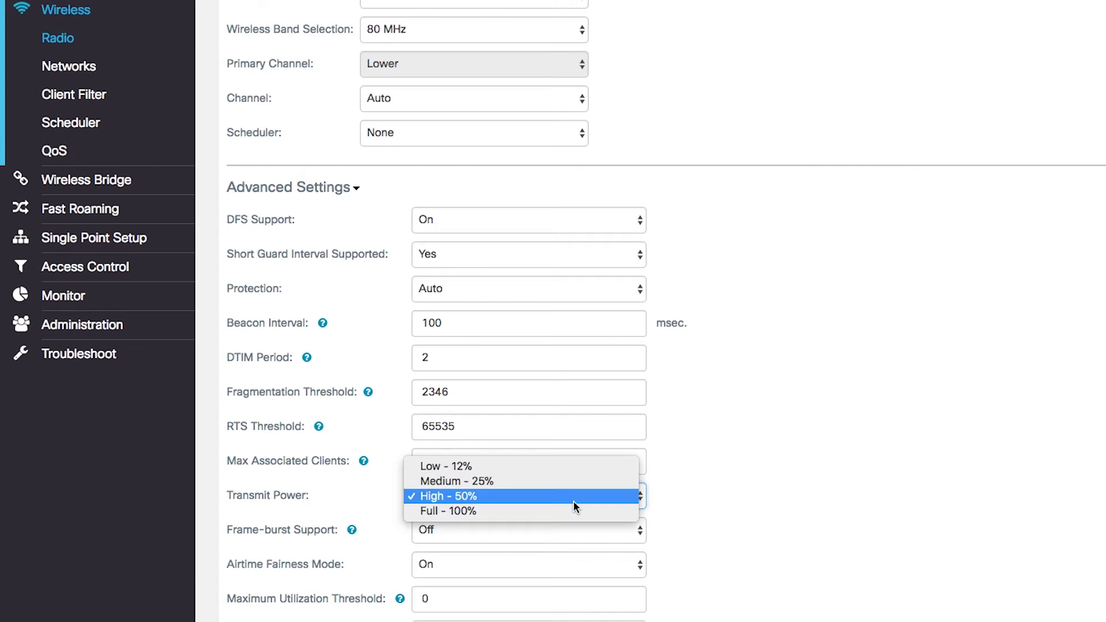
click(561, 512)
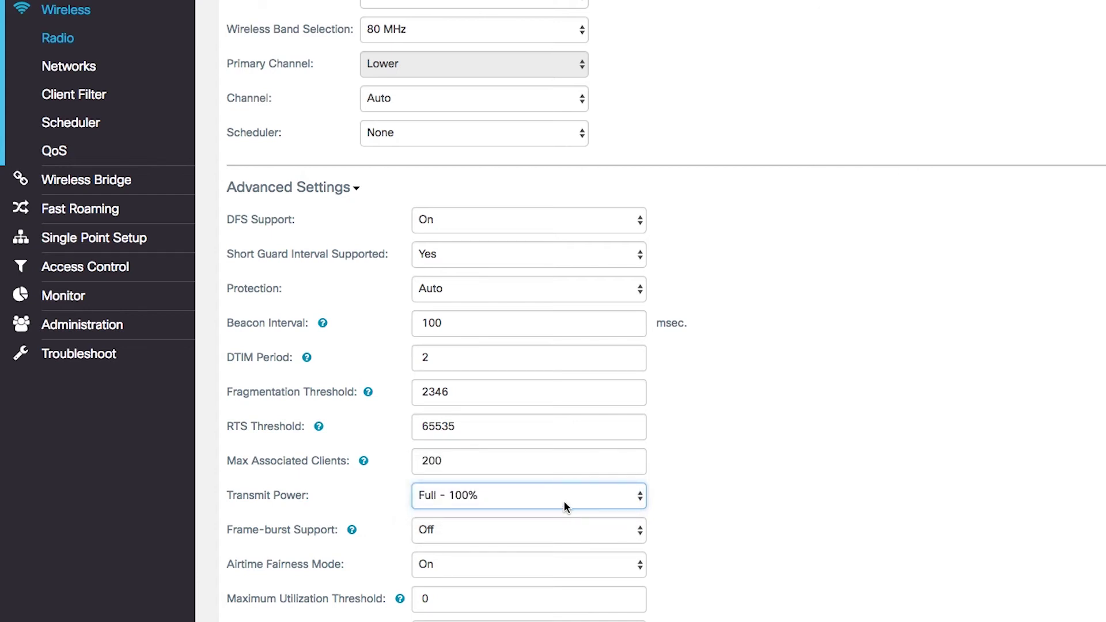
click(563, 500)
click(555, 451)
click(488, 533)
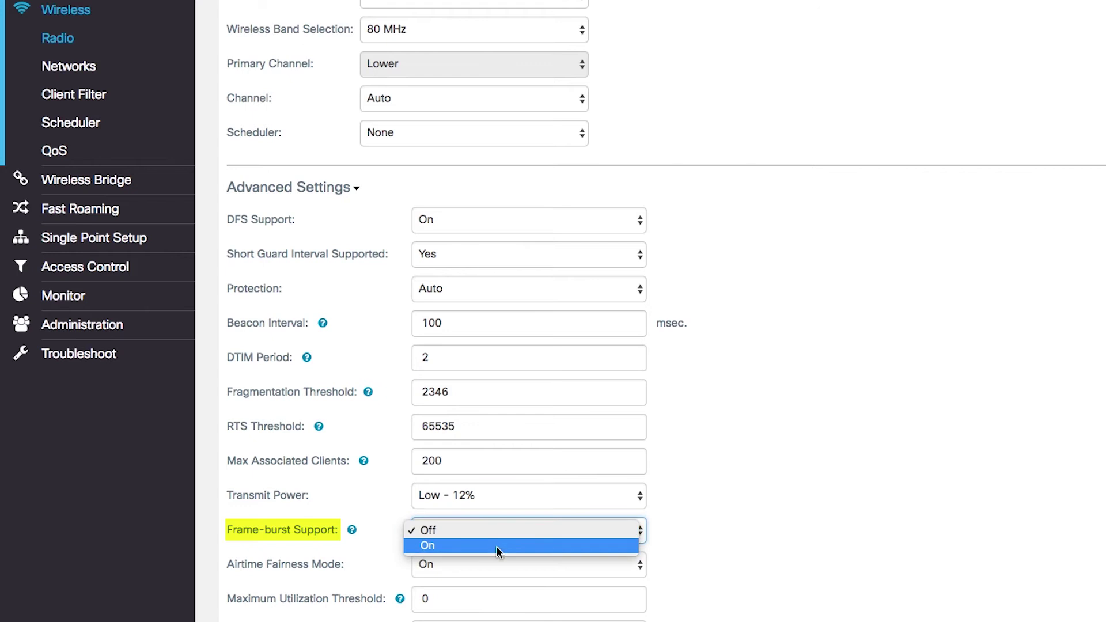
Switch Frame-burst Support to On, then back to Off.
click(496, 546)
click(503, 531)
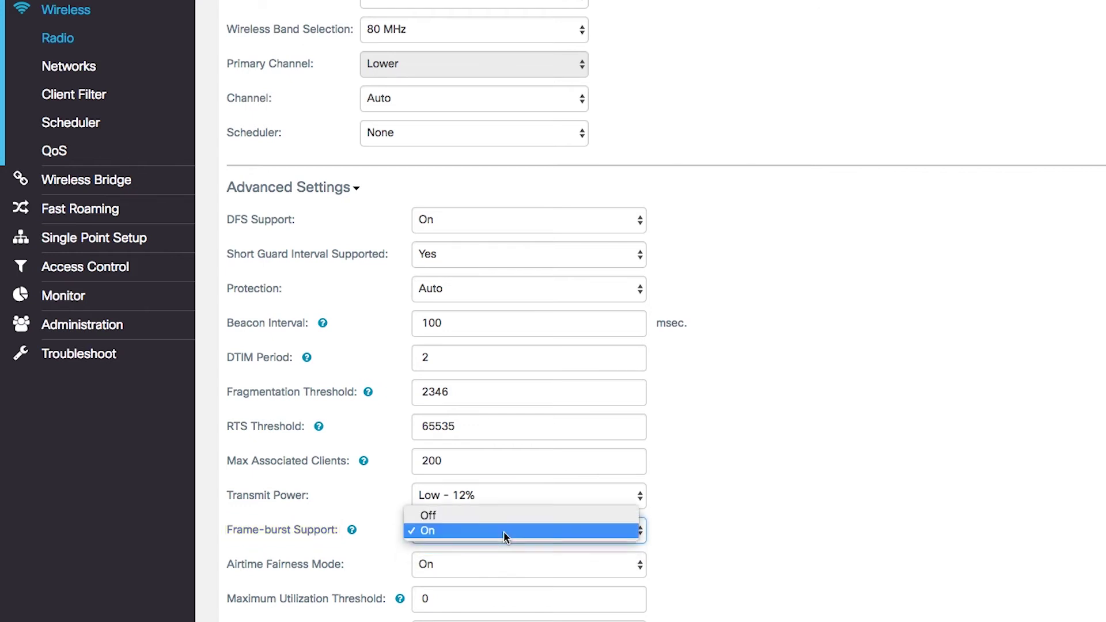
click(511, 516)
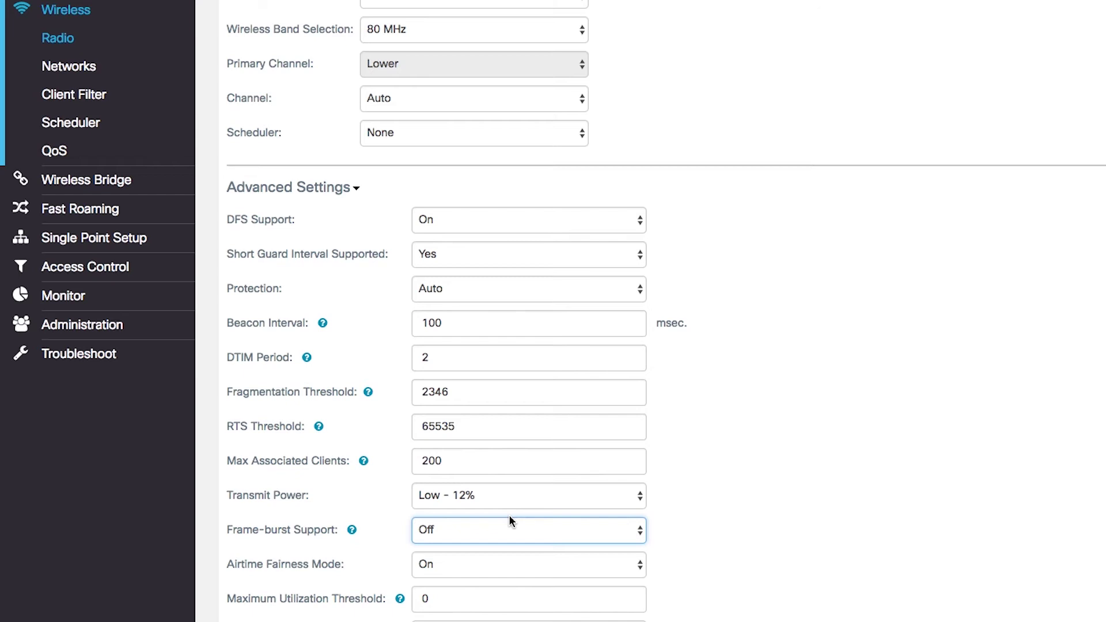
Set Airtime Fairness Mode to On after briefly choosing Off.
click(506, 564)
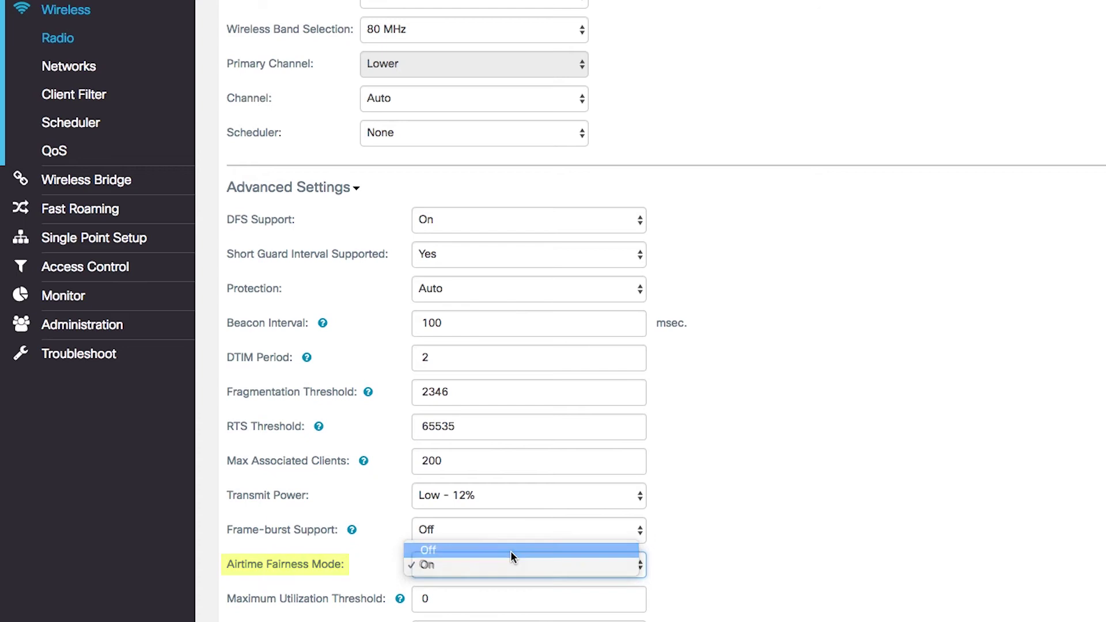
click(510, 551)
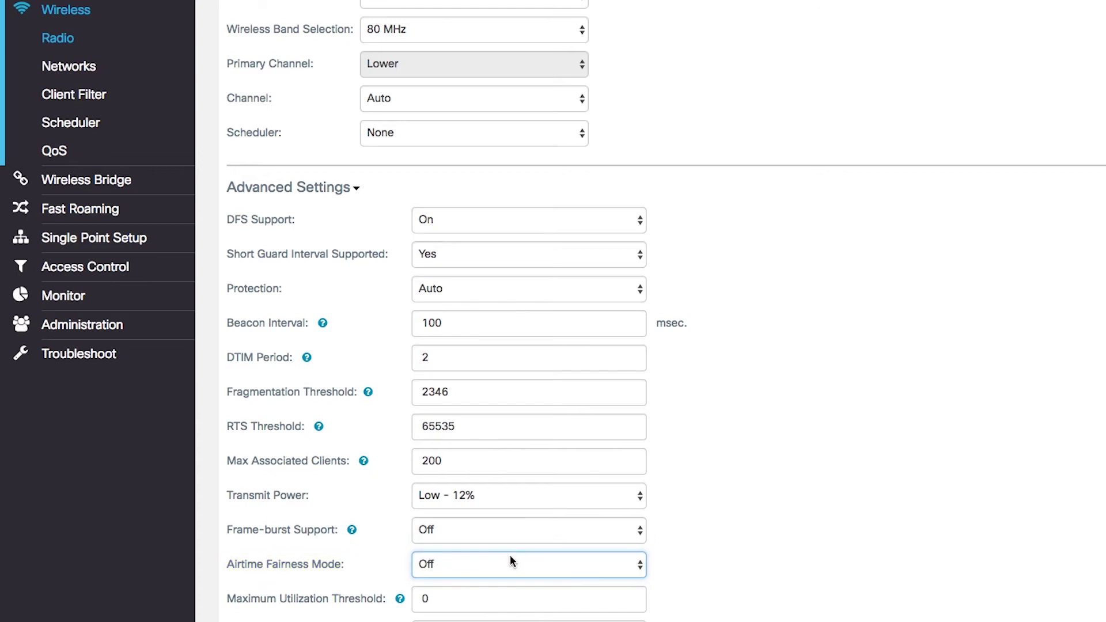
click(509, 556)
click(484, 580)
mouse_move(399, 599)
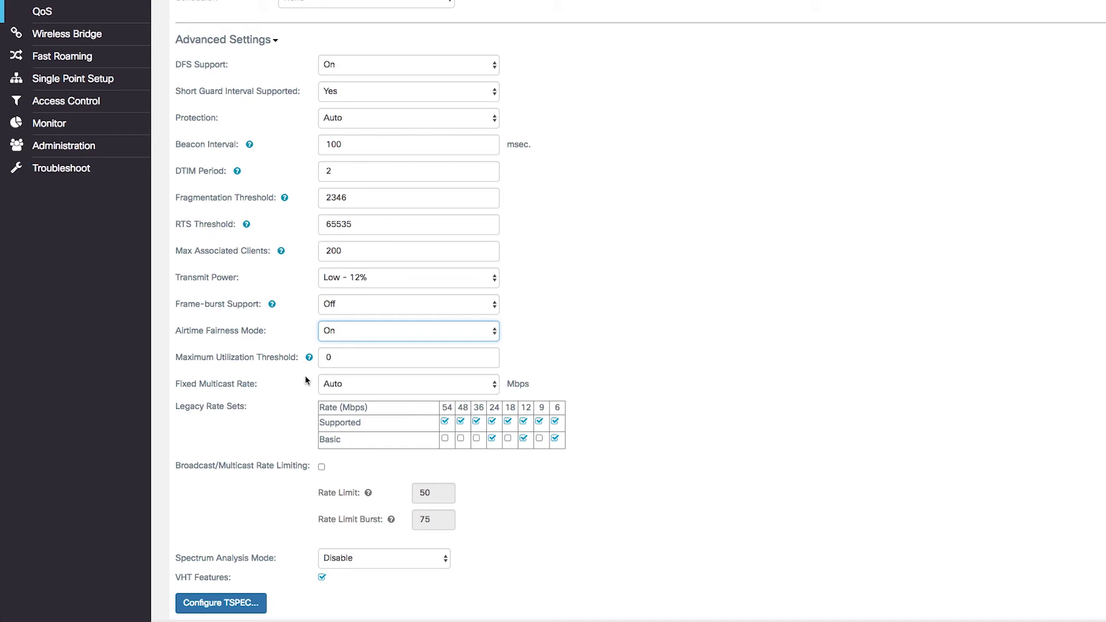
click(468, 392)
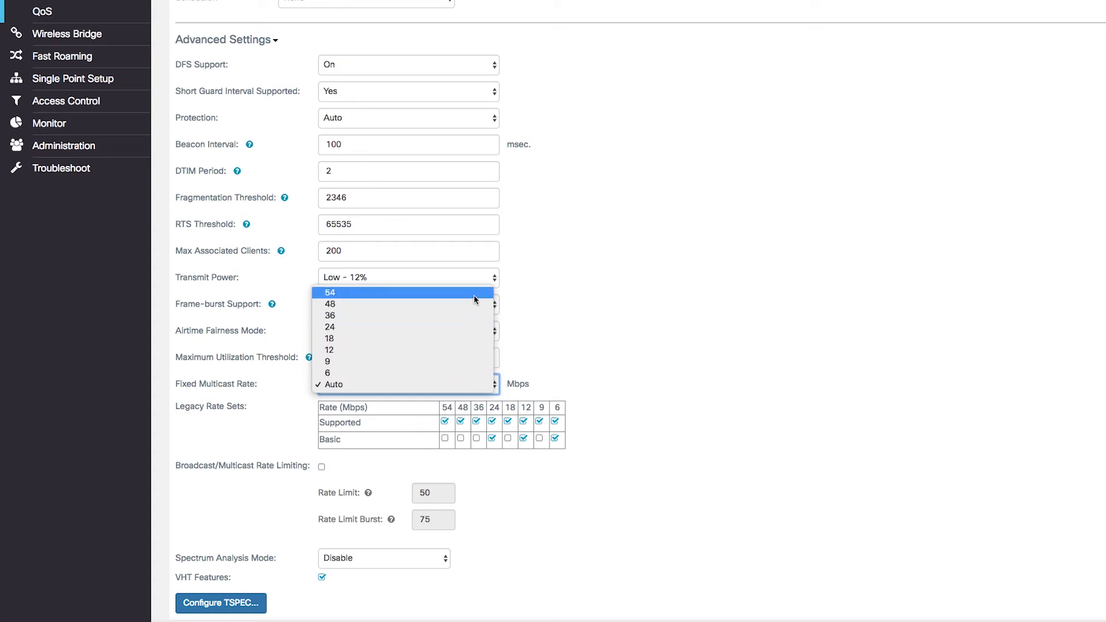
click(534, 317)
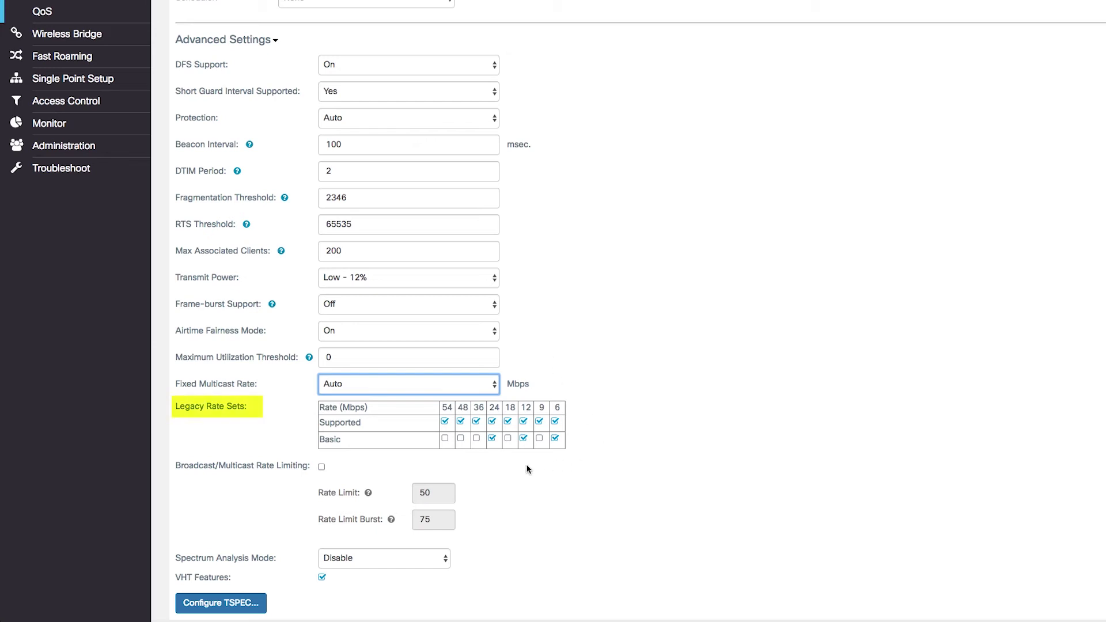
click(445, 422)
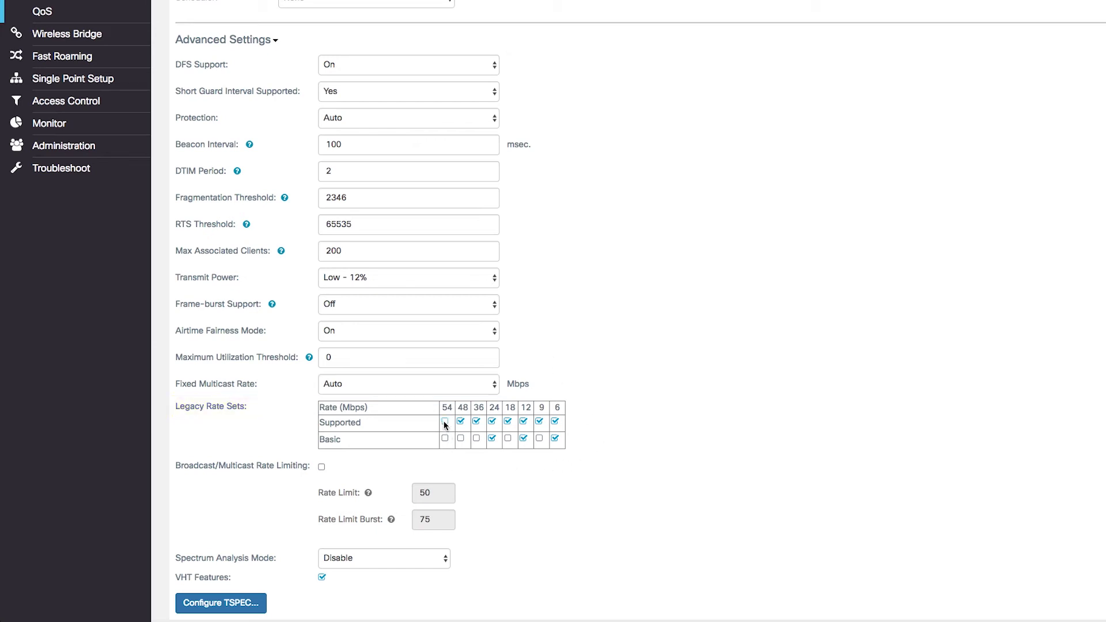
click(444, 423)
click(322, 467)
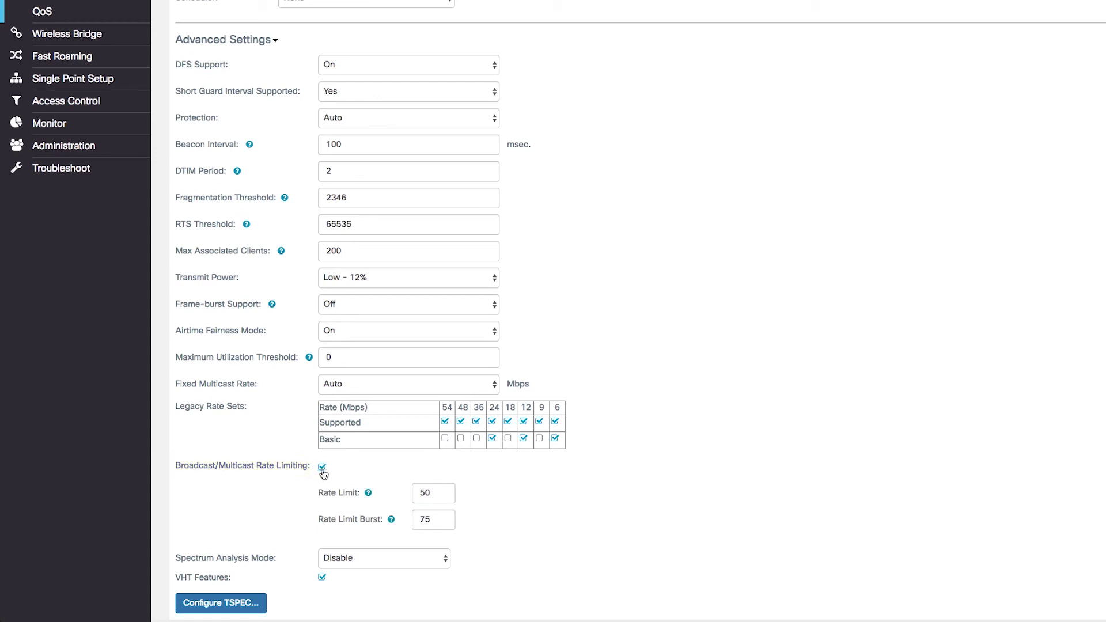
click(322, 470)
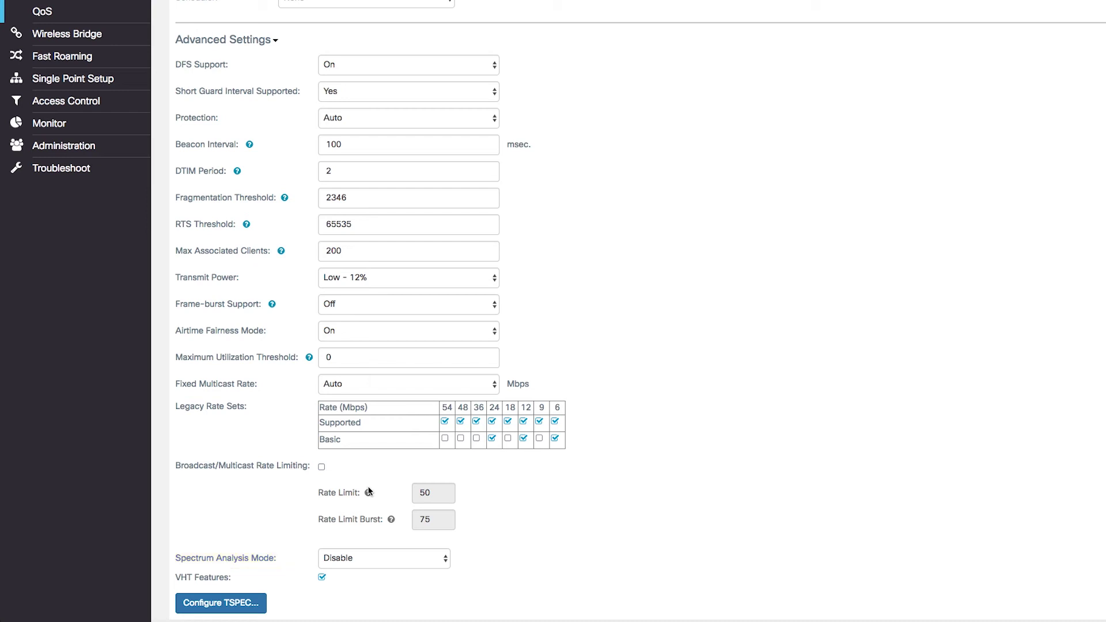
click(445, 558)
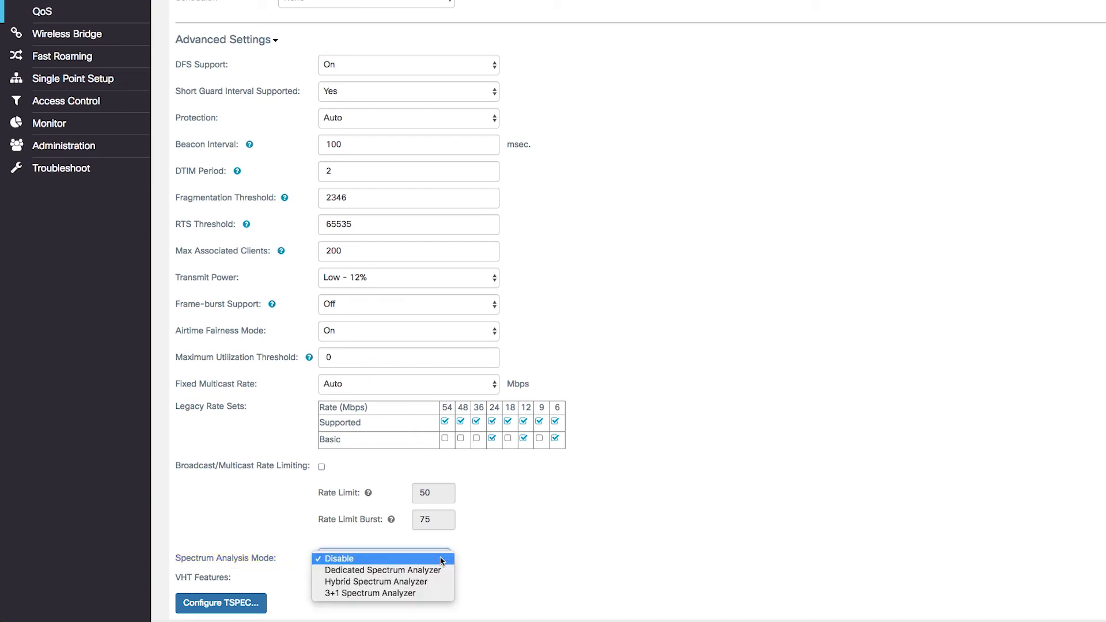
Cycle Spectrum Analysis Mode through Dedicated, Hybrid and 3+1 back to Disable; toggle VHT Features off and on.
click(438, 570)
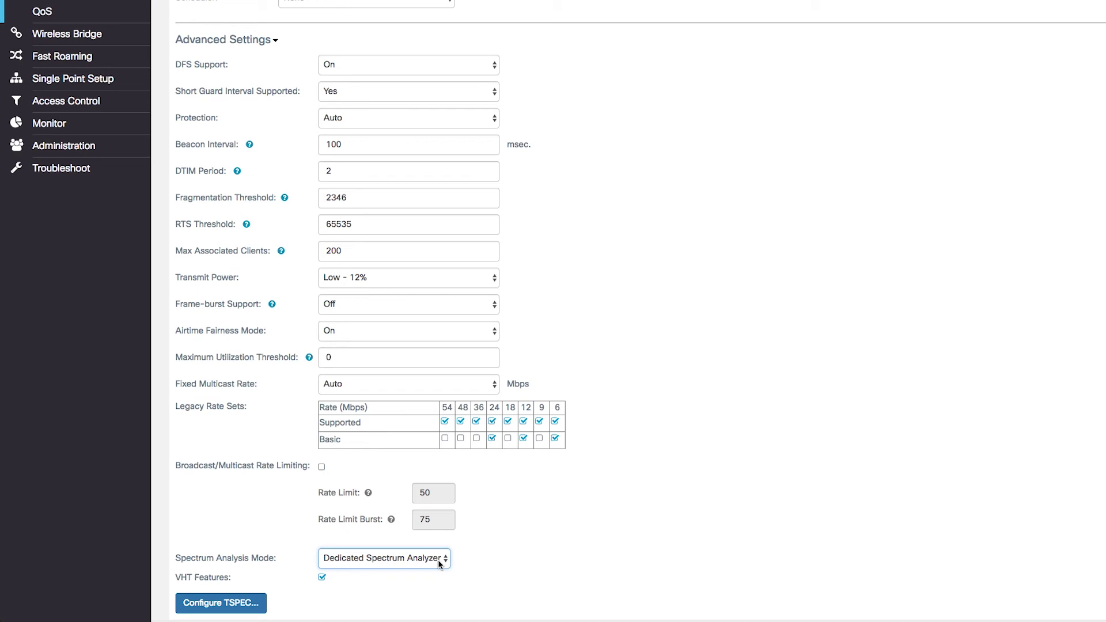
click(439, 560)
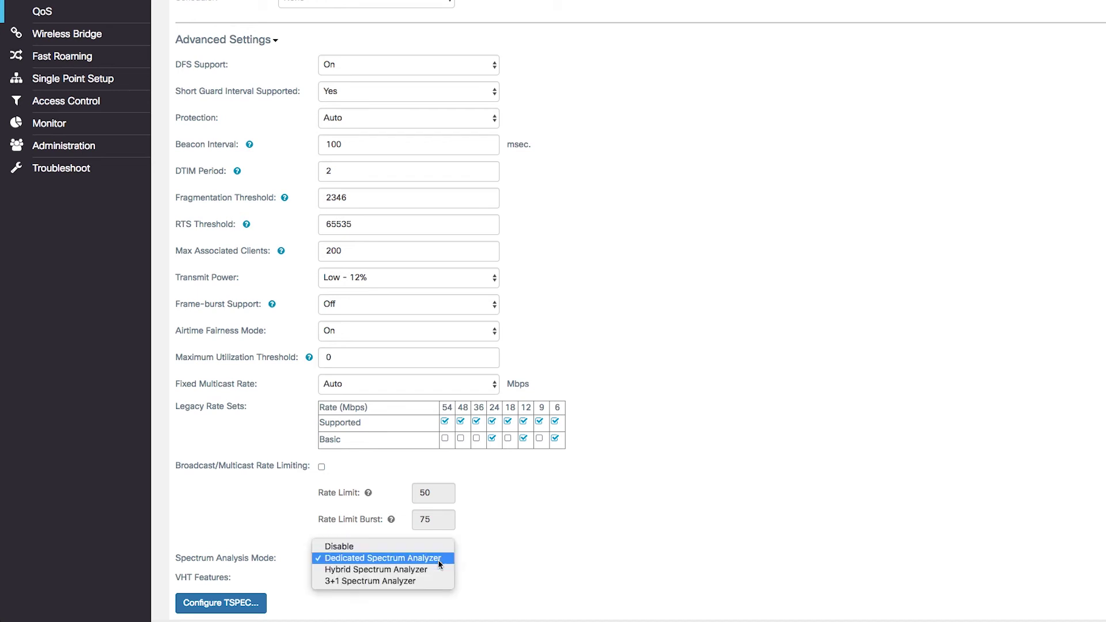
click(428, 571)
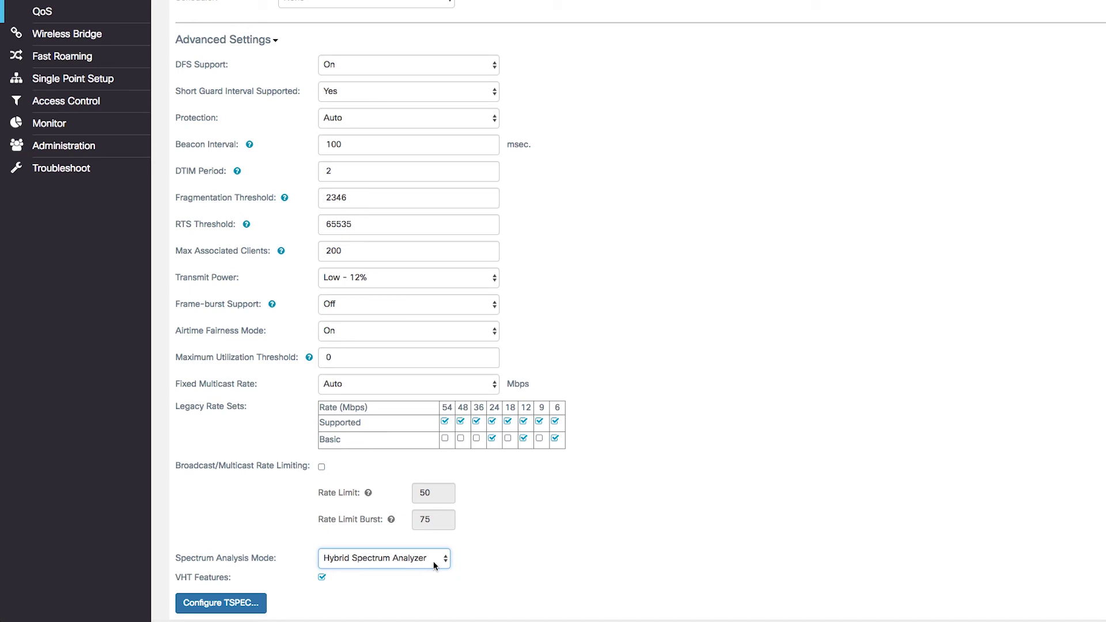
click(444, 559)
click(430, 570)
click(431, 562)
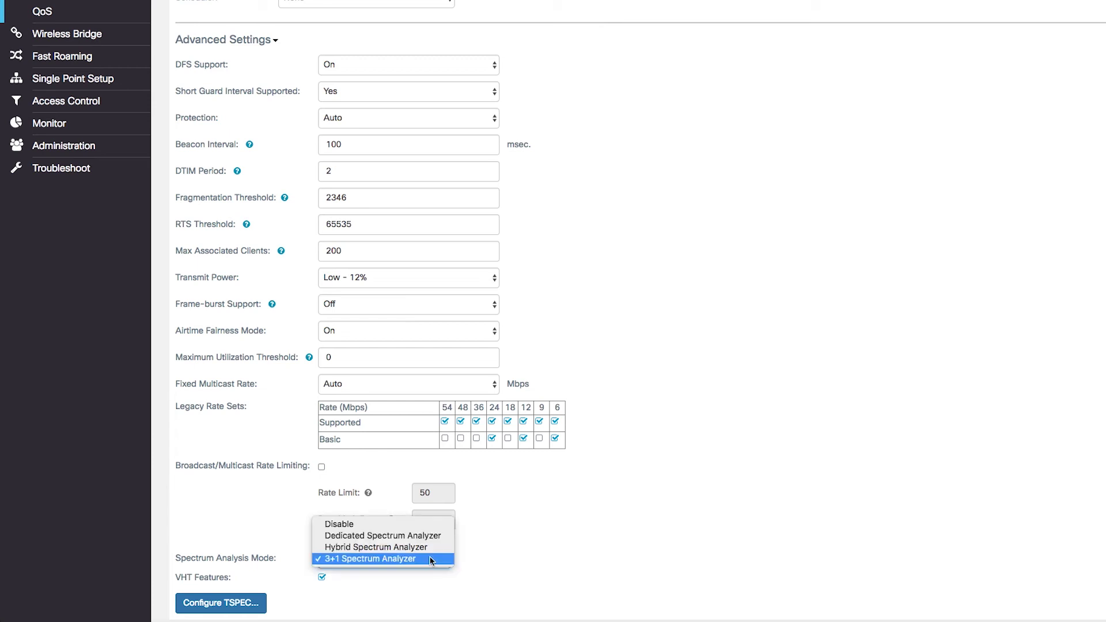
click(420, 525)
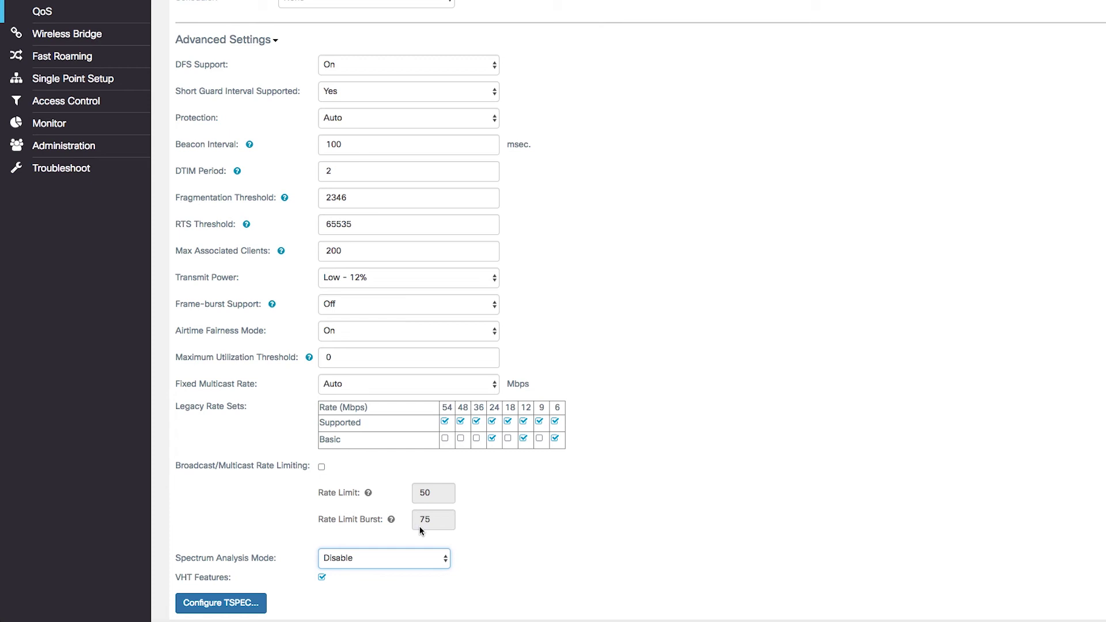
click(322, 578)
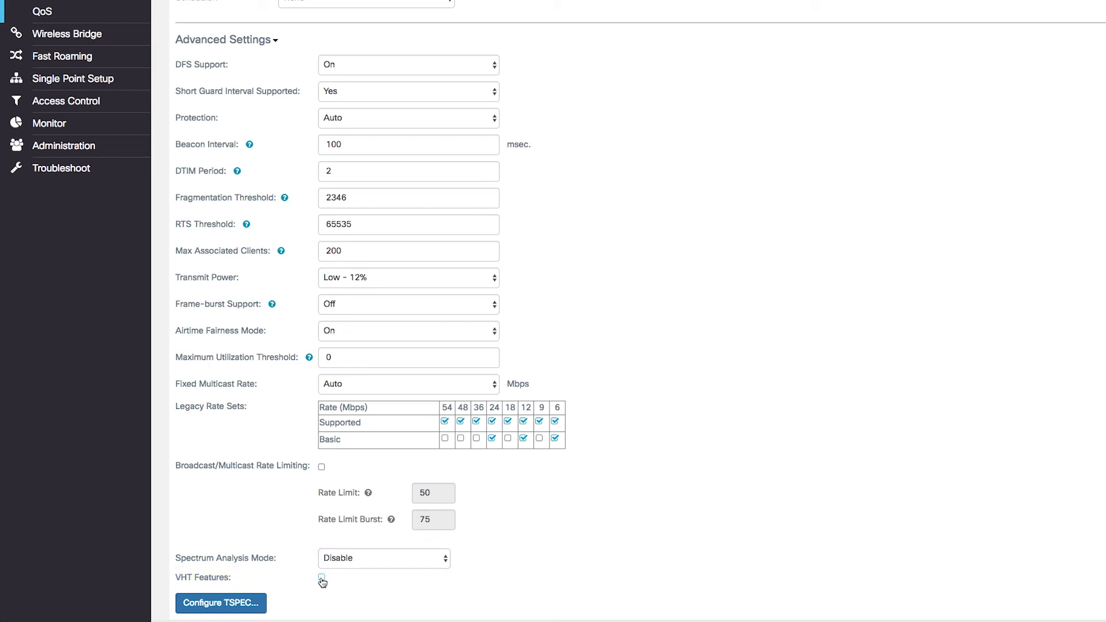
click(322, 579)
click(236, 602)
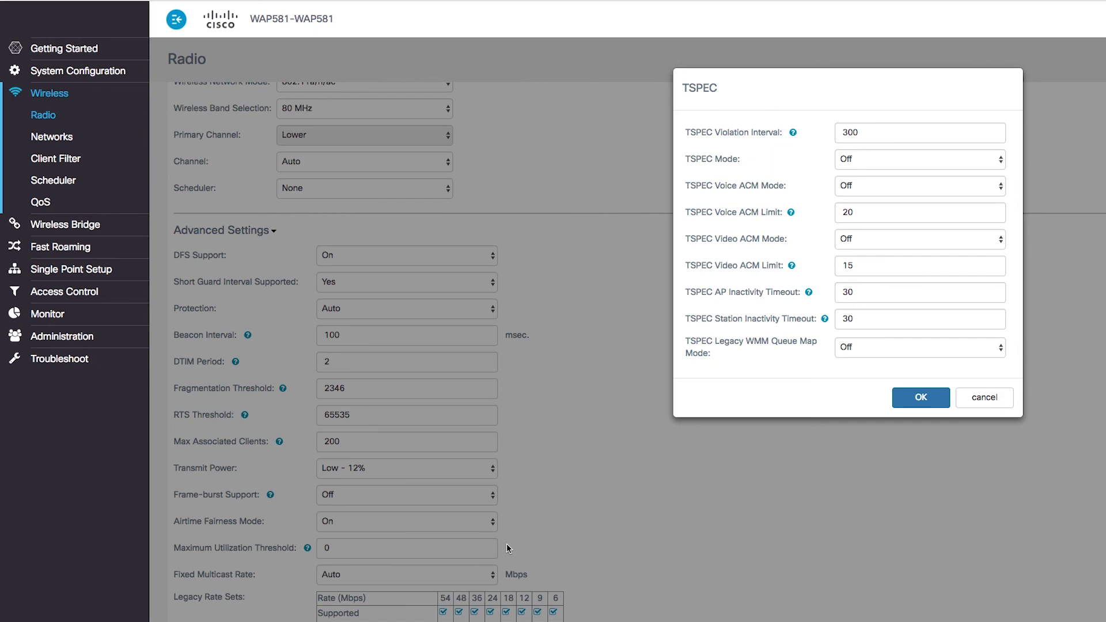
click(976, 161)
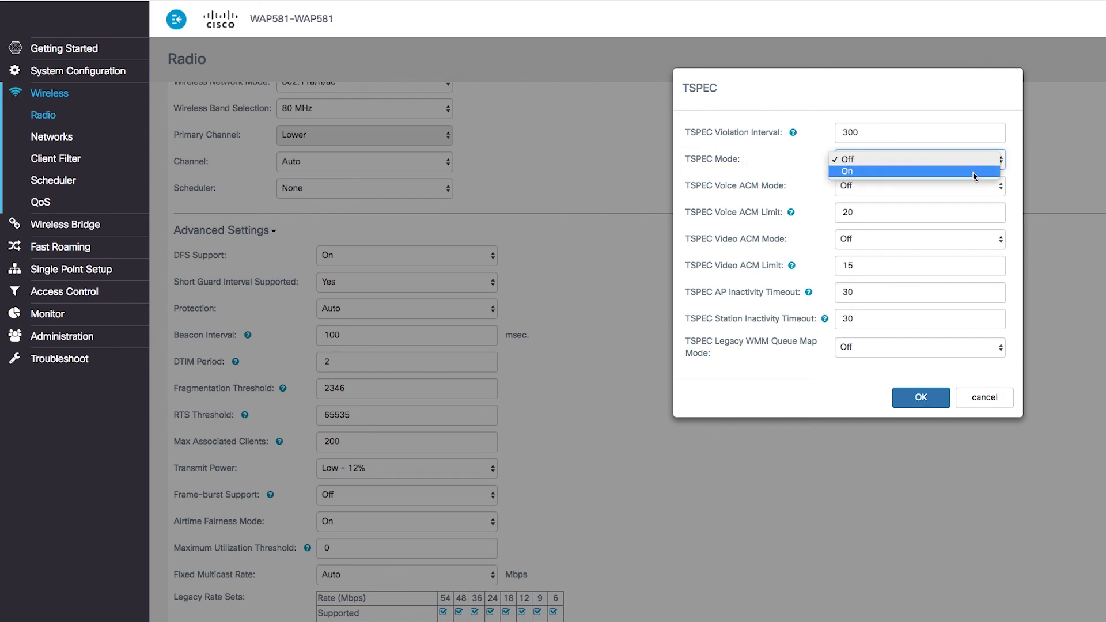
click(975, 172)
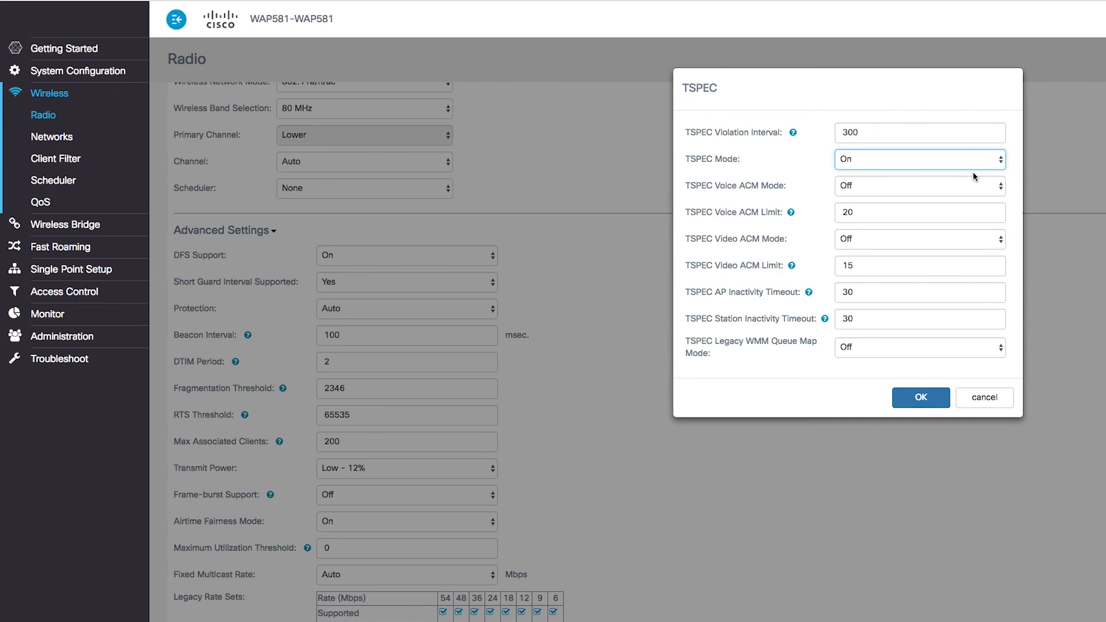
click(975, 165)
click(972, 151)
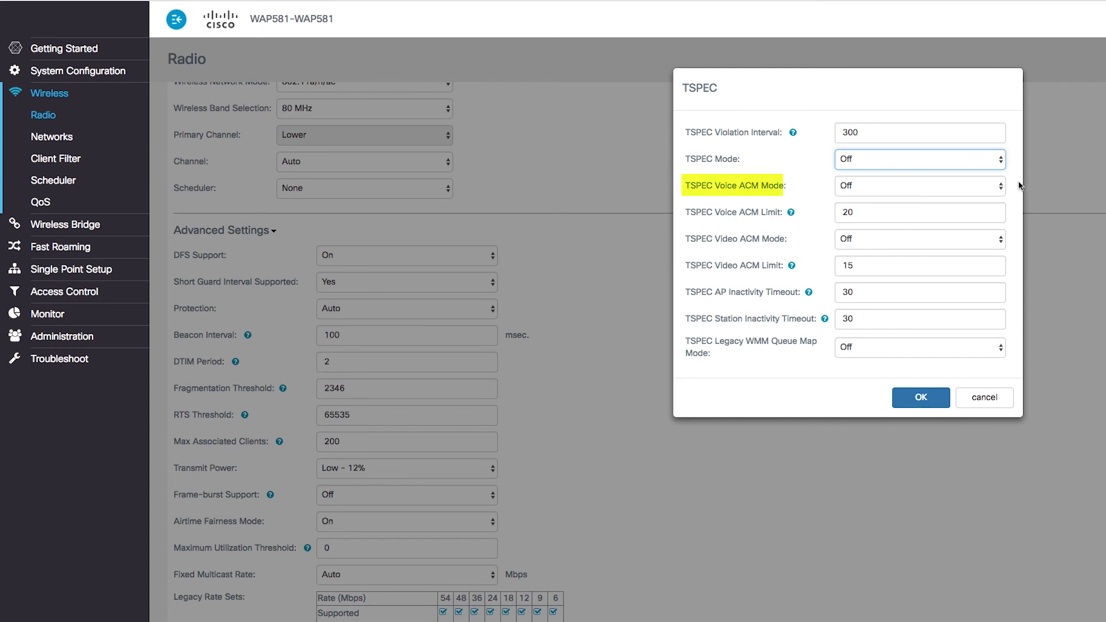
click(986, 187)
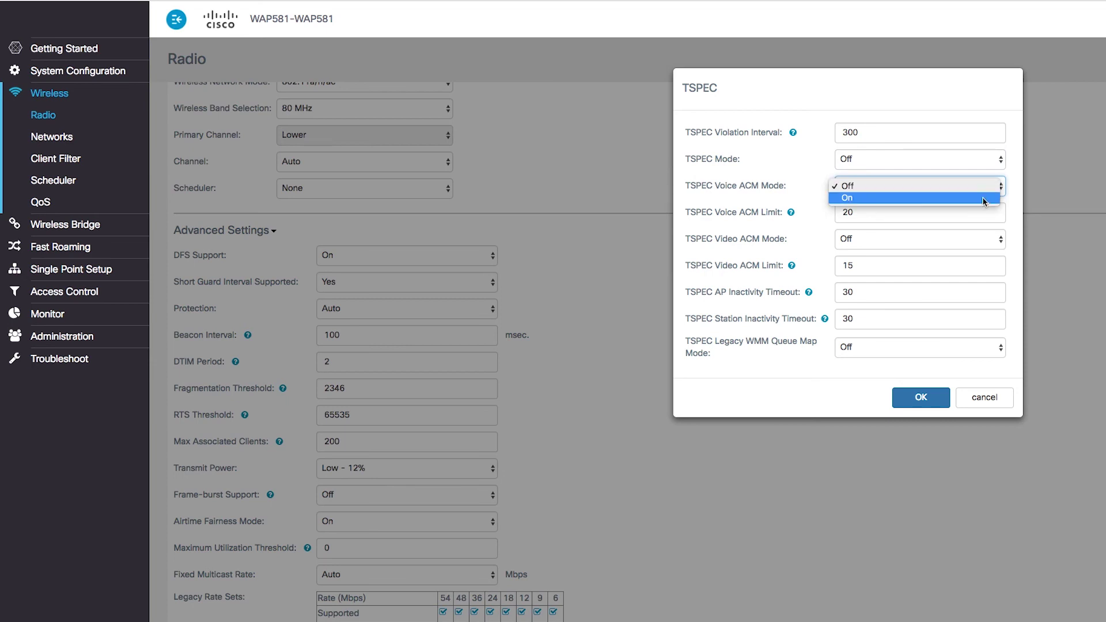
click(985, 202)
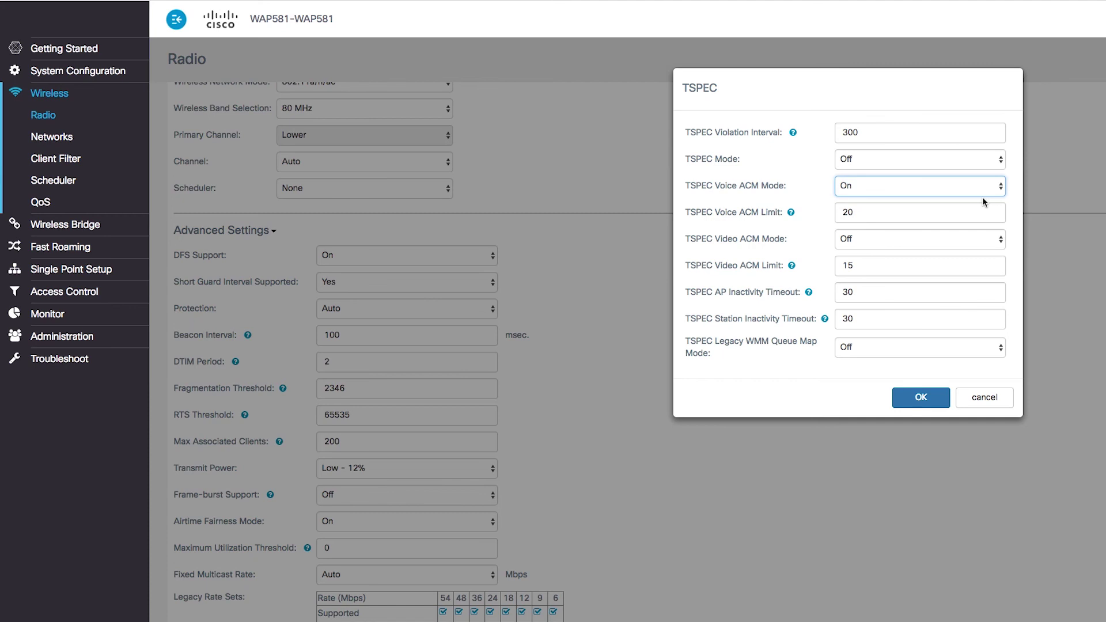
click(987, 186)
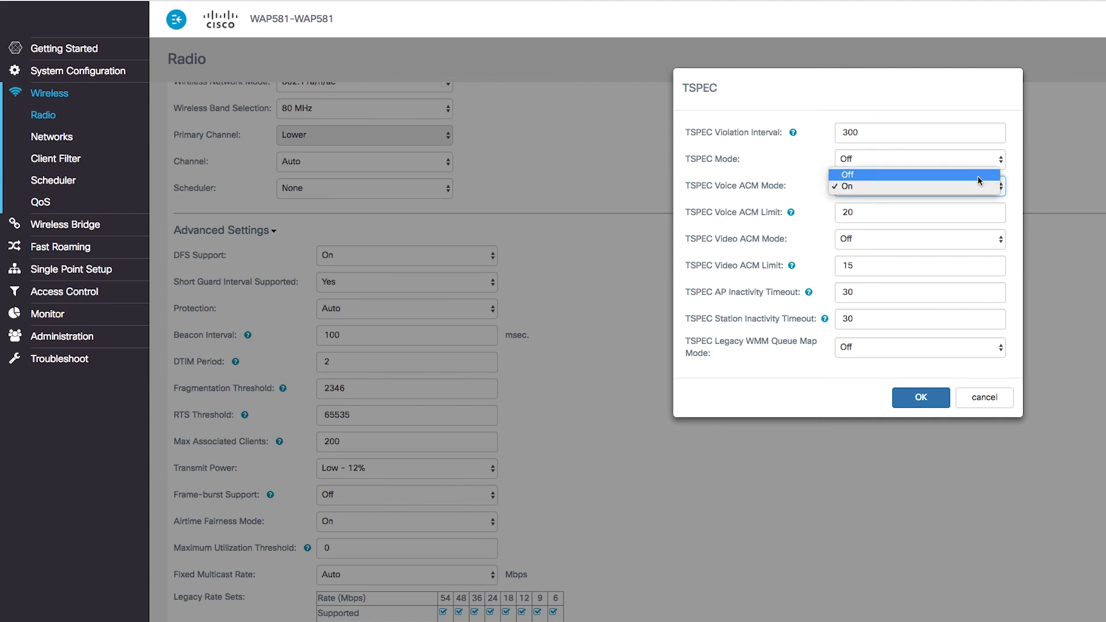
click(978, 177)
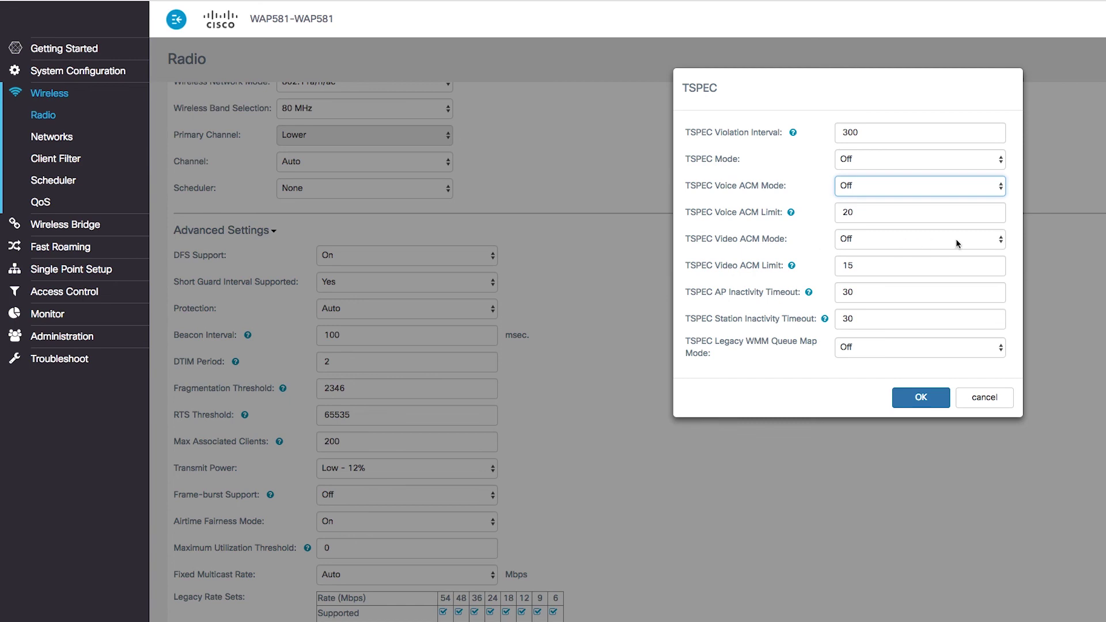
Switch TSPEC Video ACM Mode On and back Off, then accept the TSPEC settings with OK.
click(1001, 245)
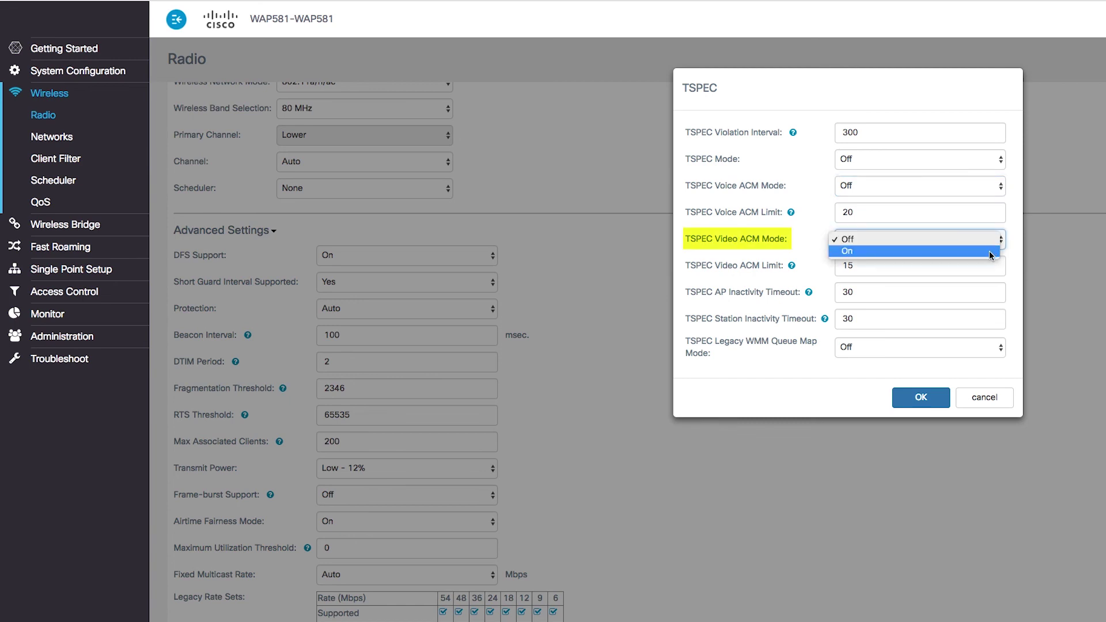
click(989, 252)
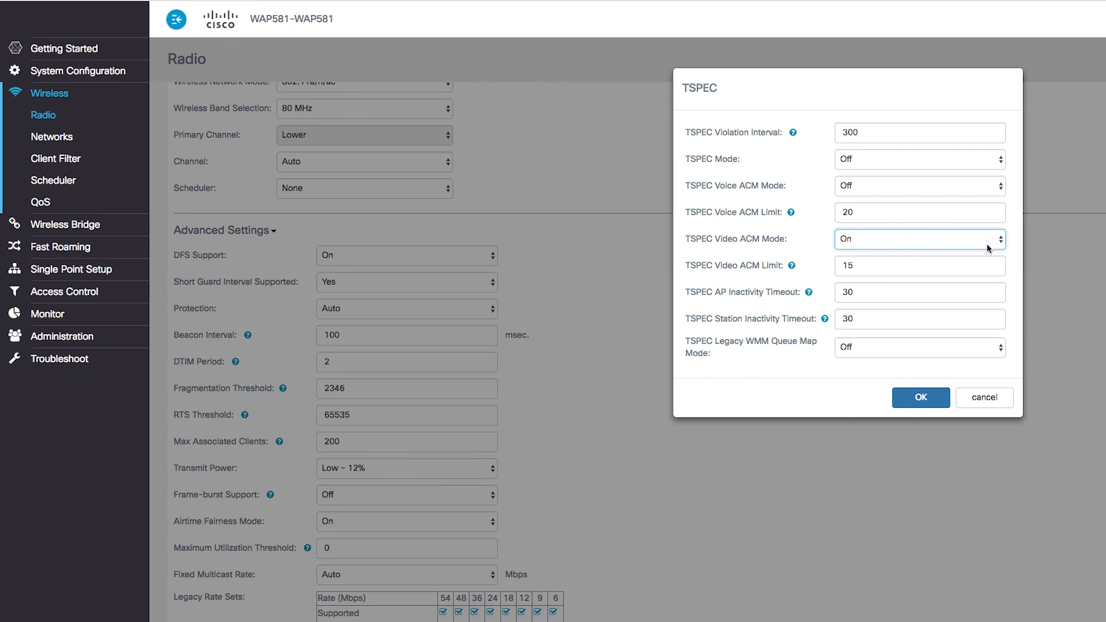
click(986, 244)
click(979, 227)
click(886, 348)
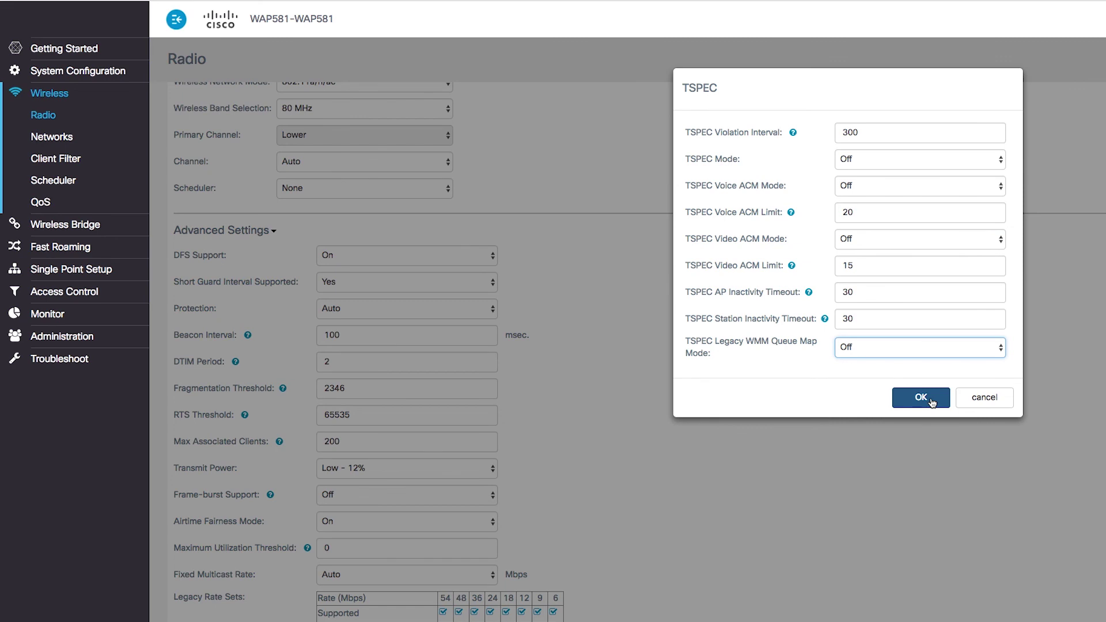
click(931, 400)
Save the Radio page settings to bring up the confirmation warning.
click(1067, 84)
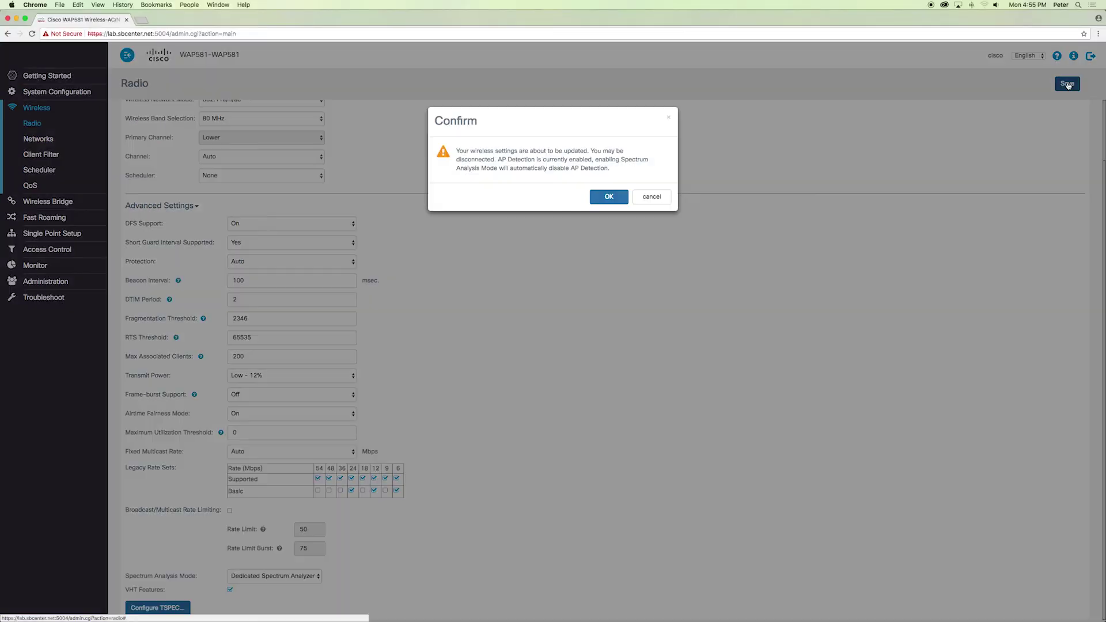